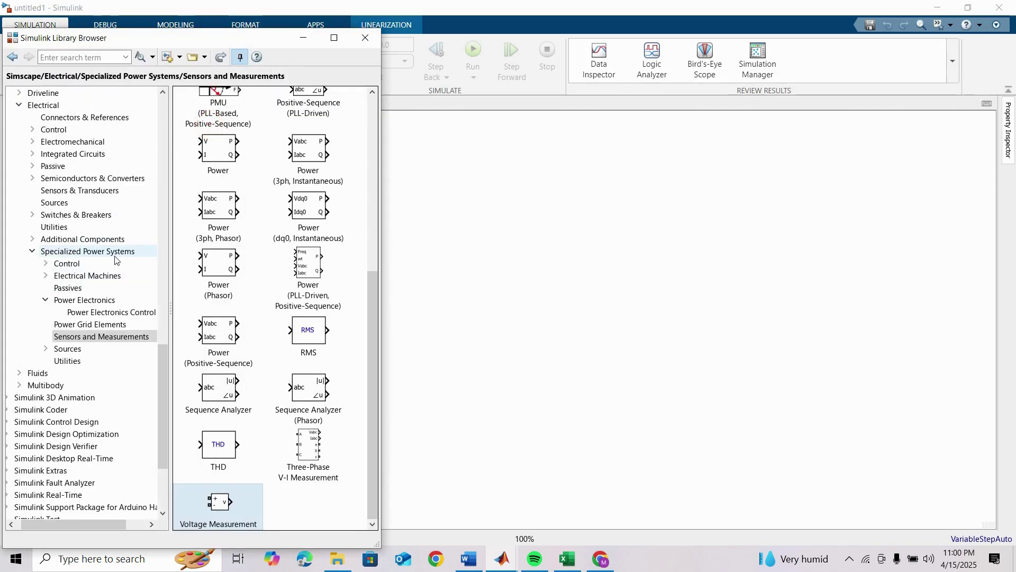
Step: Add a Three-Phase Source block from the Specialized Power Systems sources library to the empty model canvas
click(67, 350)
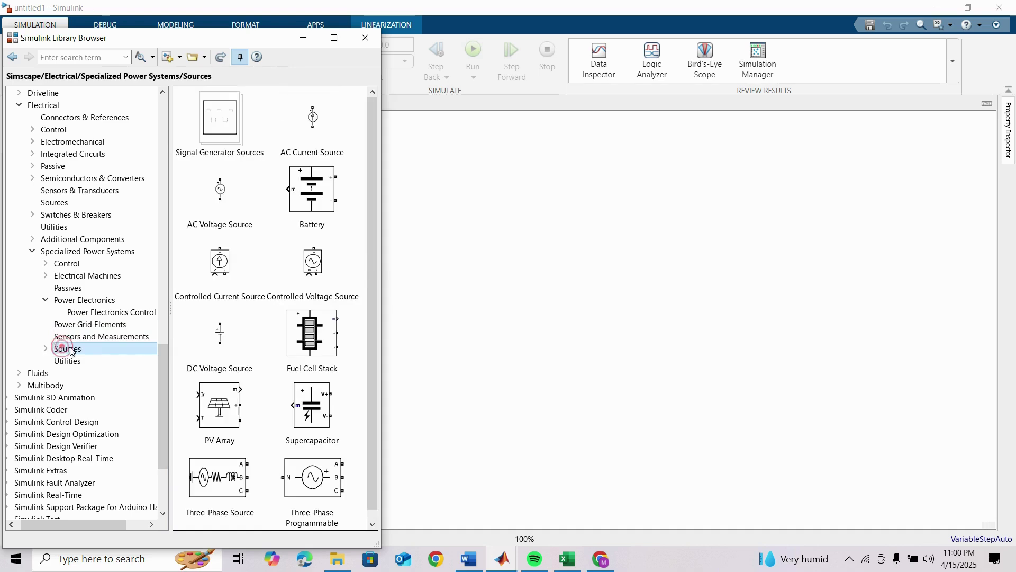
scroll(256, 320, down, 1)
click(202, 486)
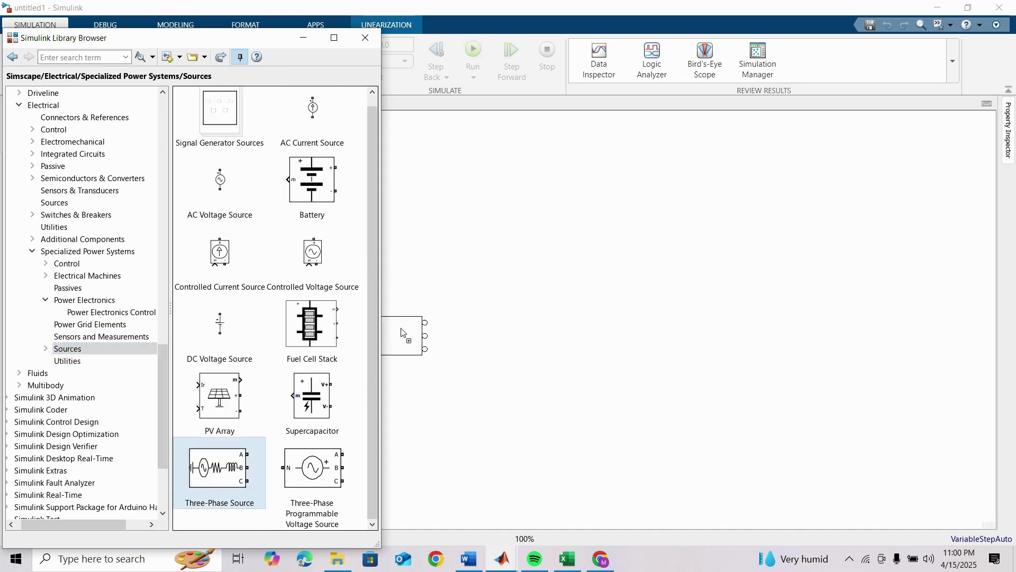
drag(401, 333, 454, 280)
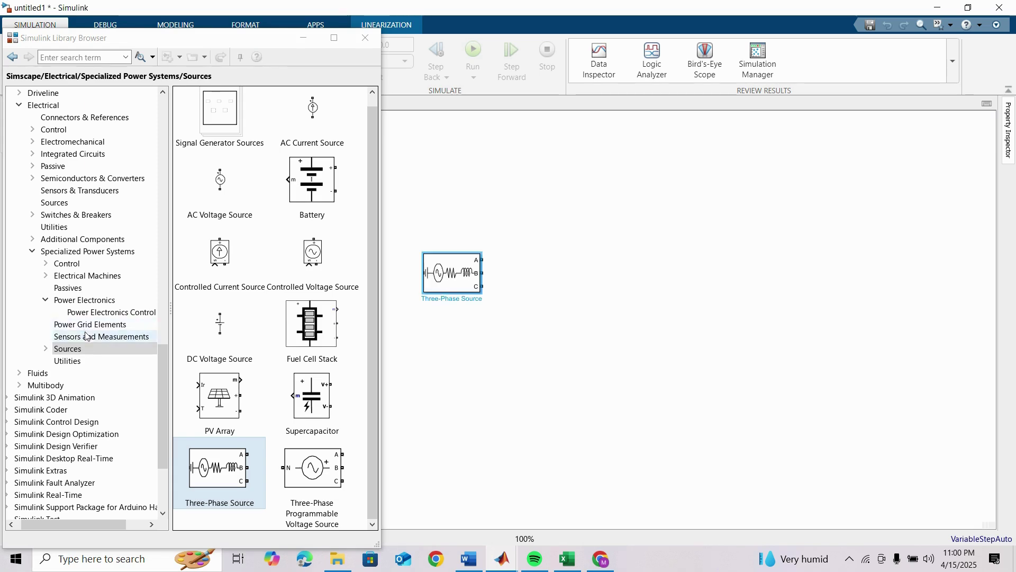
Step: Add a Two-Level Converter block from the Power Electronics library, well to the right of the Three-Phase Source
click(77, 302)
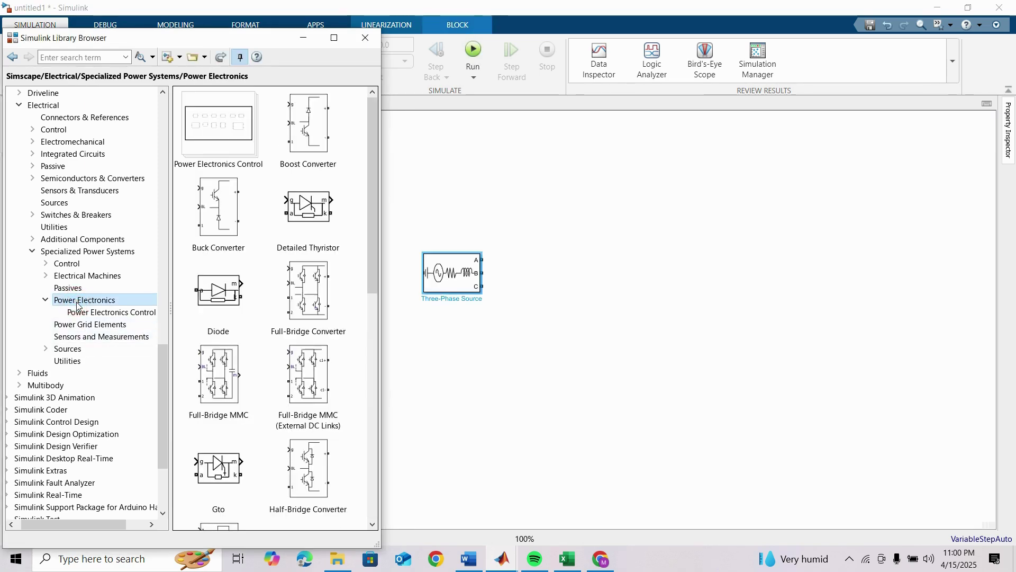
scroll(253, 295, down, 15)
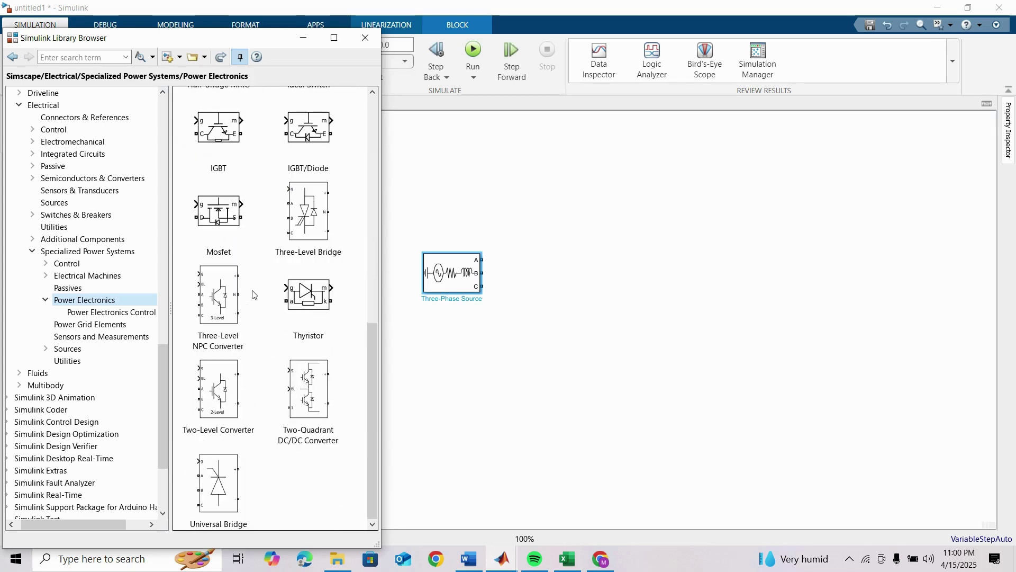
click(219, 405)
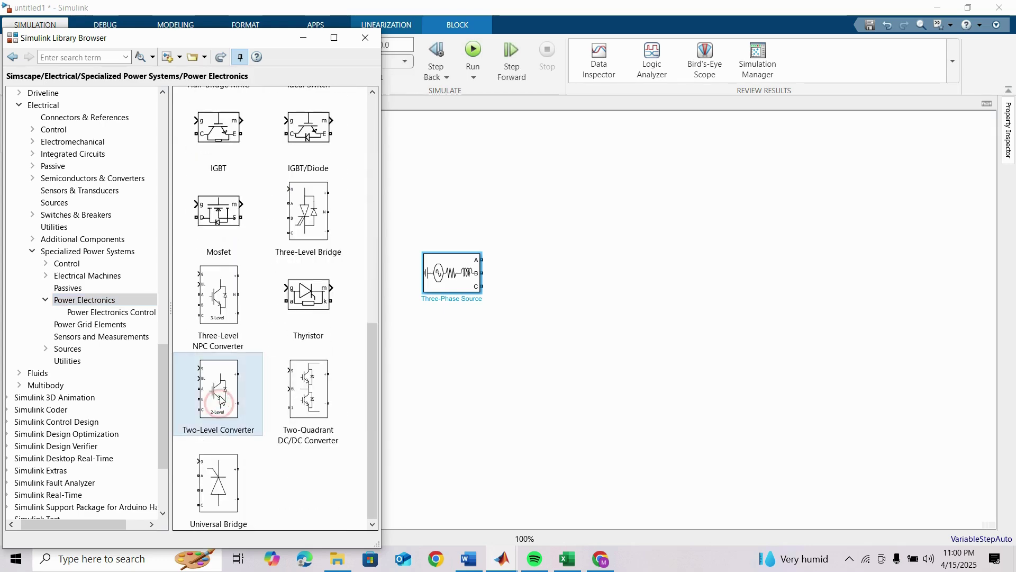
drag(265, 397, 649, 269)
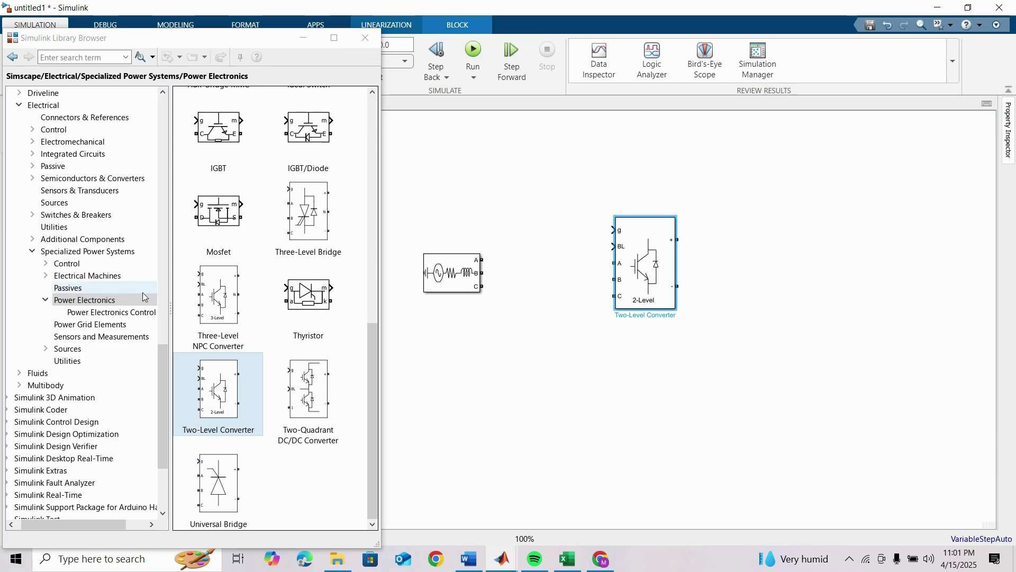
Step: Add a Sine Wave block from the Simulink Sources library above the Three-Phase Source
scroll(143, 296, up, 15)
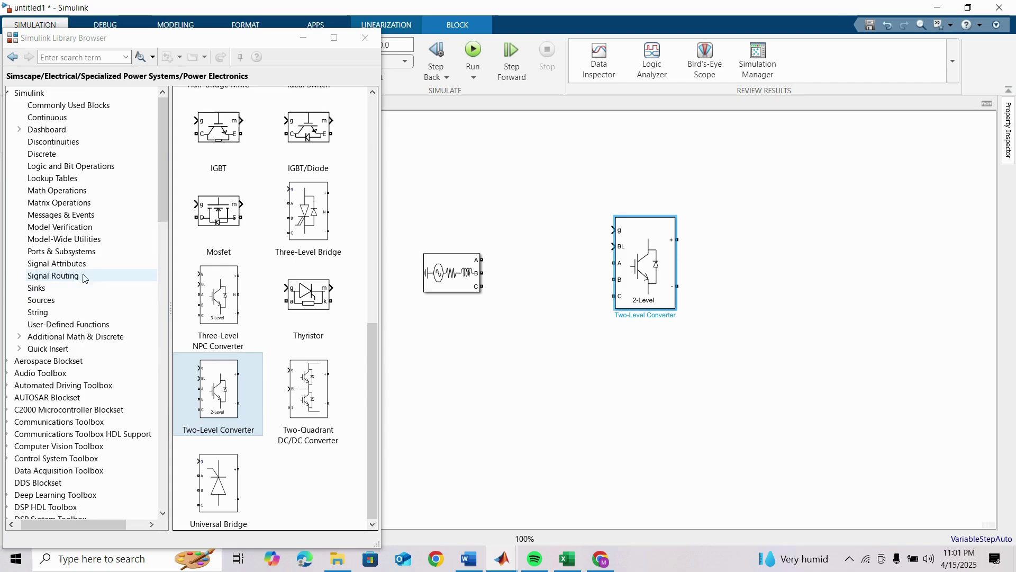
click(43, 300)
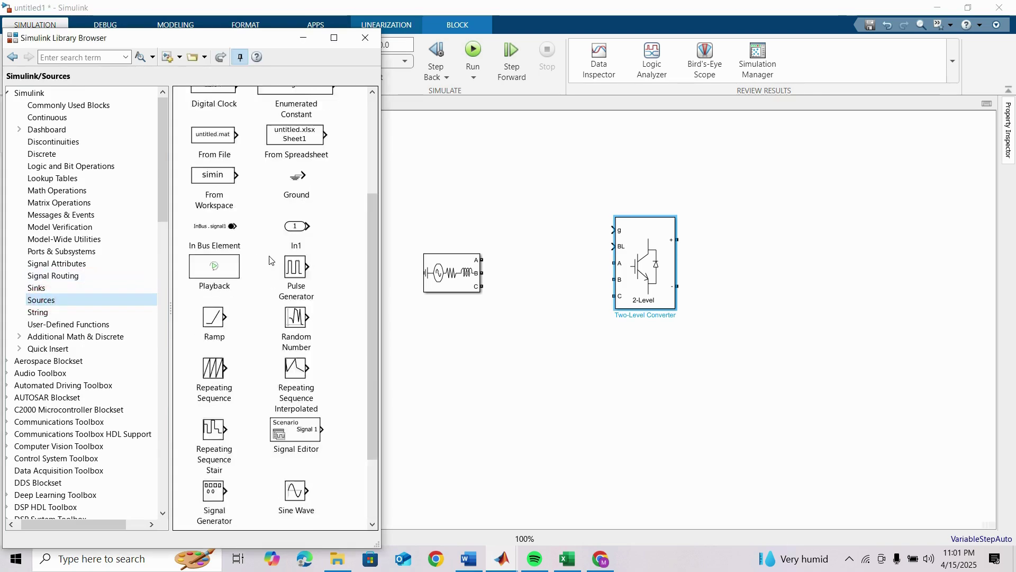
scroll(270, 270, down, 3)
drag(295, 412, 424, 165)
Step: Add a PWM Generator (2-Level) block from Power Electronics Control to the right of the Sine Wave block
scroll(106, 317, down, 20)
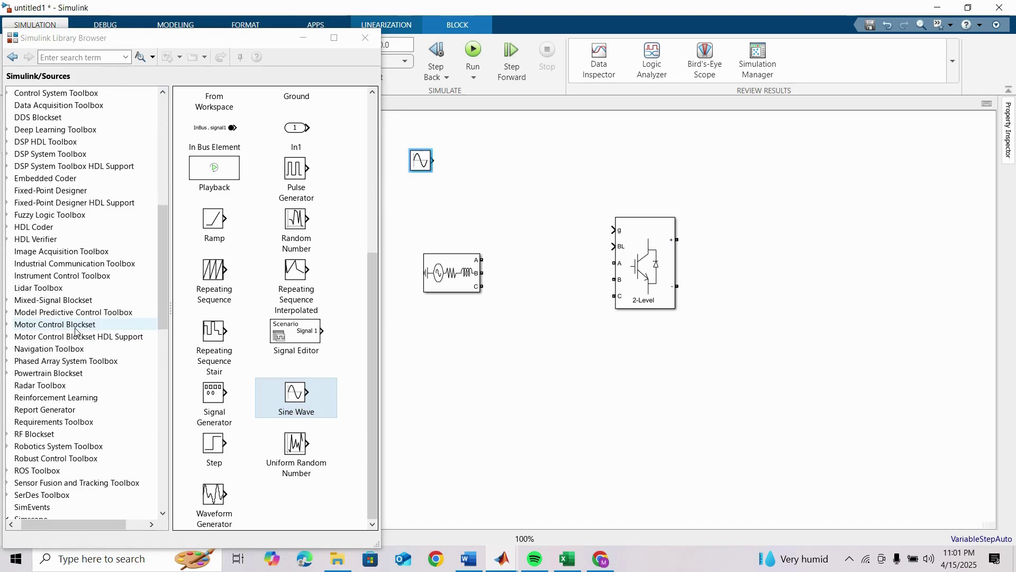
scroll(76, 329, down, 1)
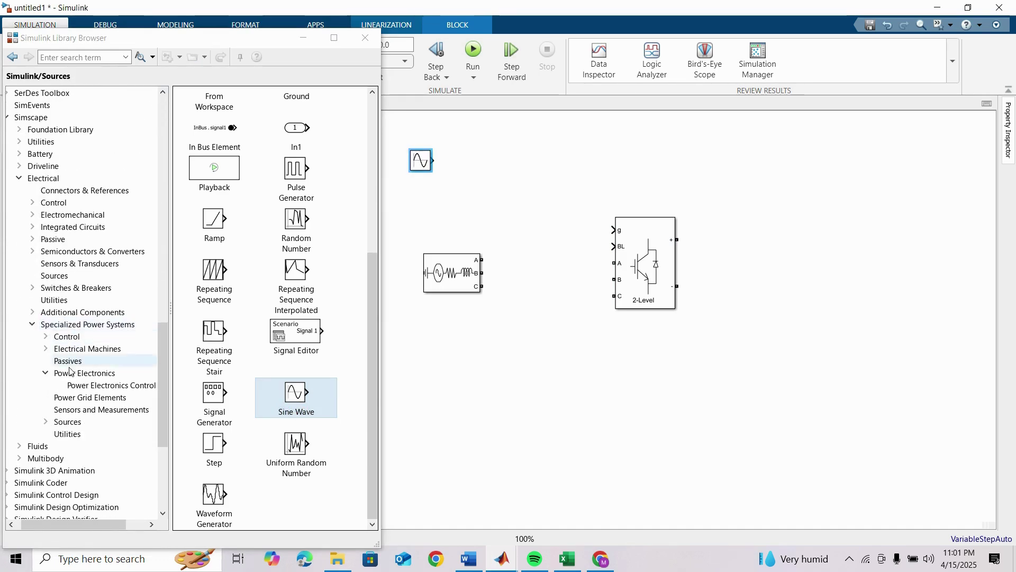
click(84, 383)
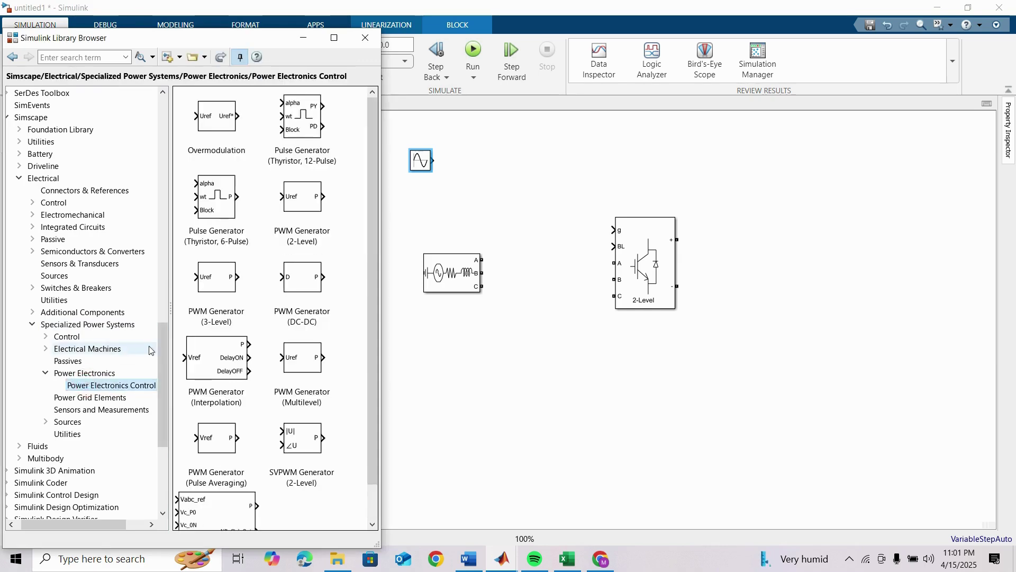
click(305, 217)
drag(312, 219, 524, 168)
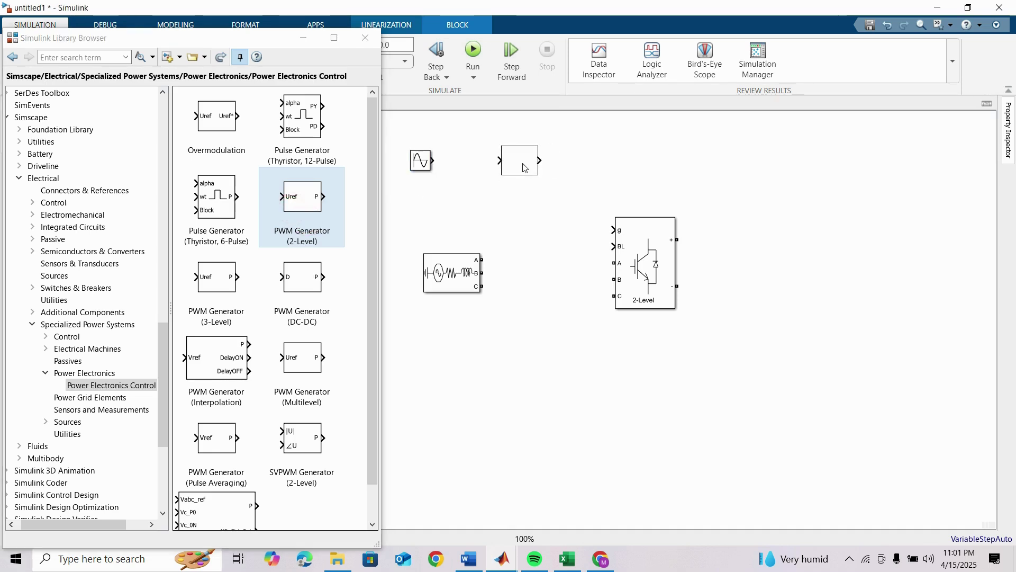
Step: Add a powergui block at the canvas's upper right corner and a Series RLC Branch to the right of the converter
click(72, 327)
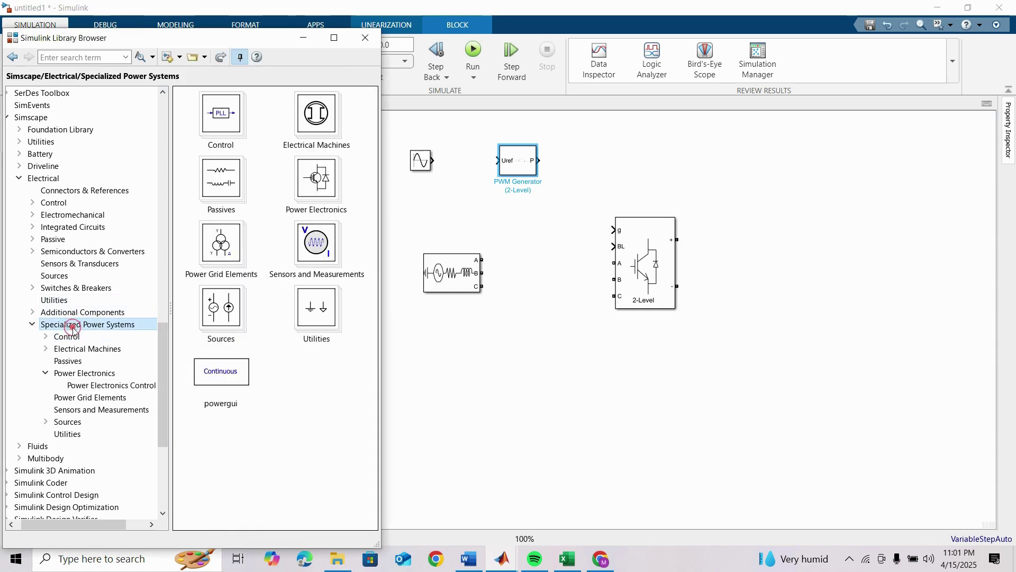
drag(214, 380, 871, 137)
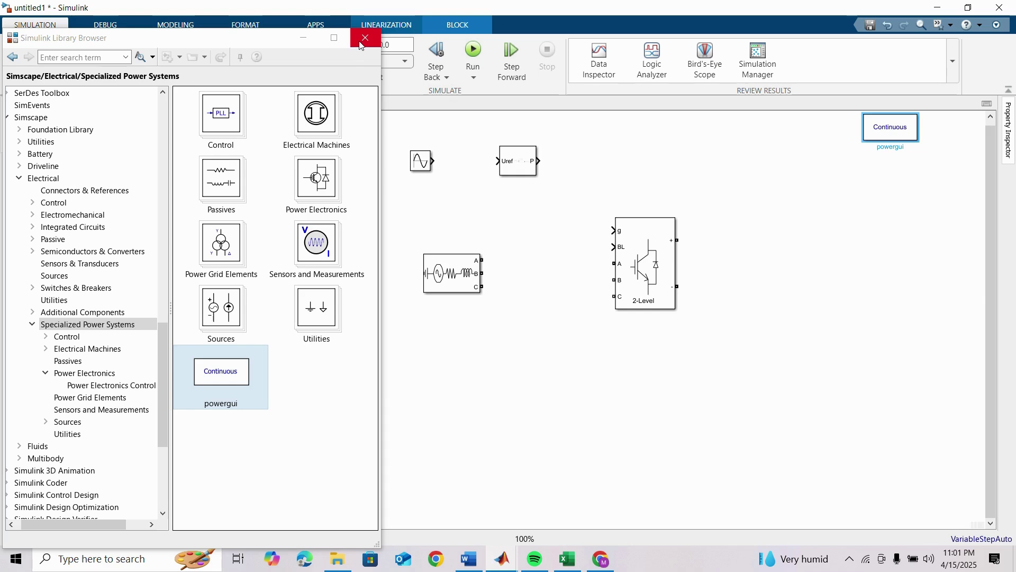
click(79, 362)
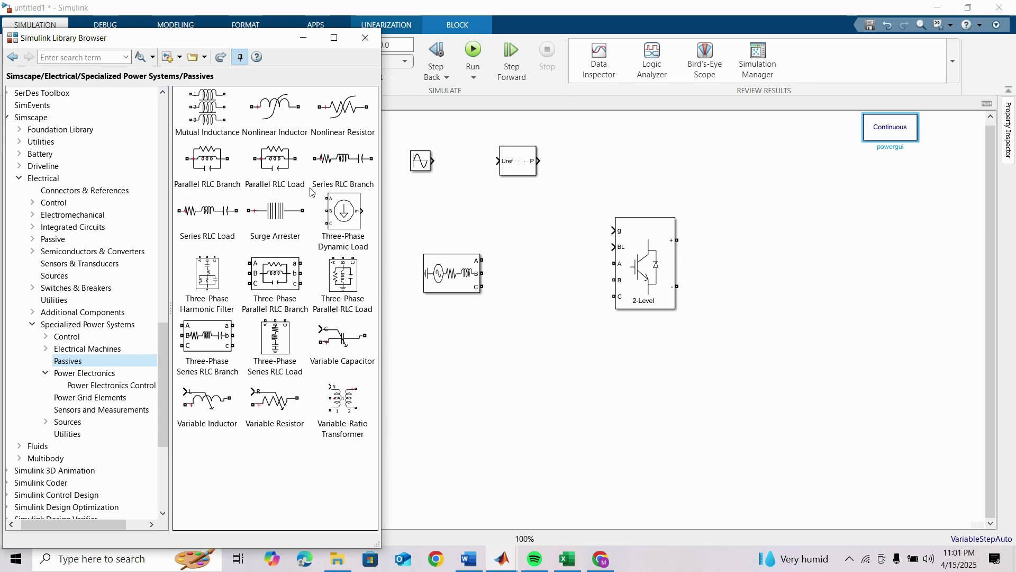
click(337, 178)
drag(330, 162, 755, 249)
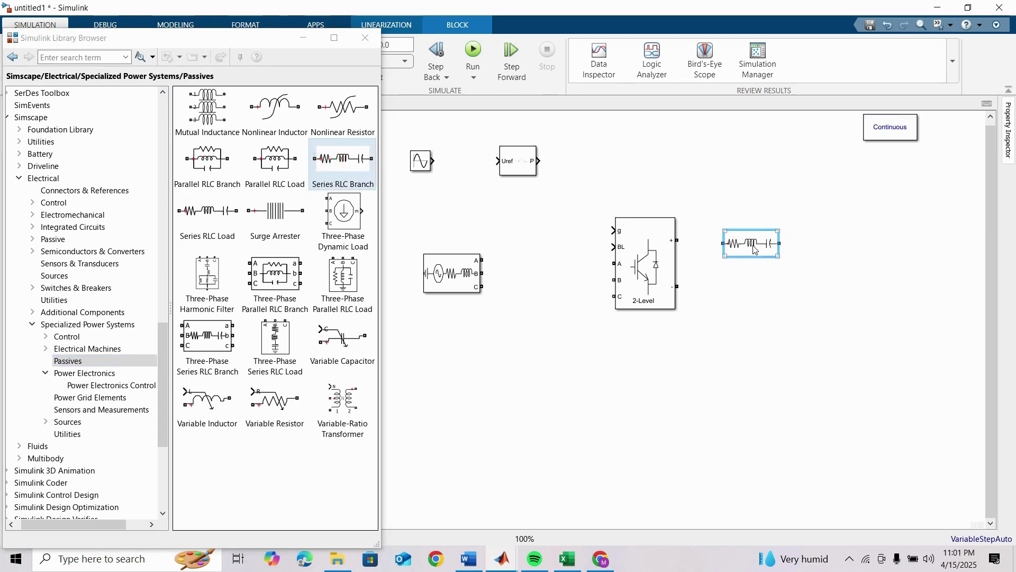
Step: Add a Voltage Measurement block from Sensors and Measurements below the Series RLC Branch
click(88, 412)
scroll(247, 360, down, 10)
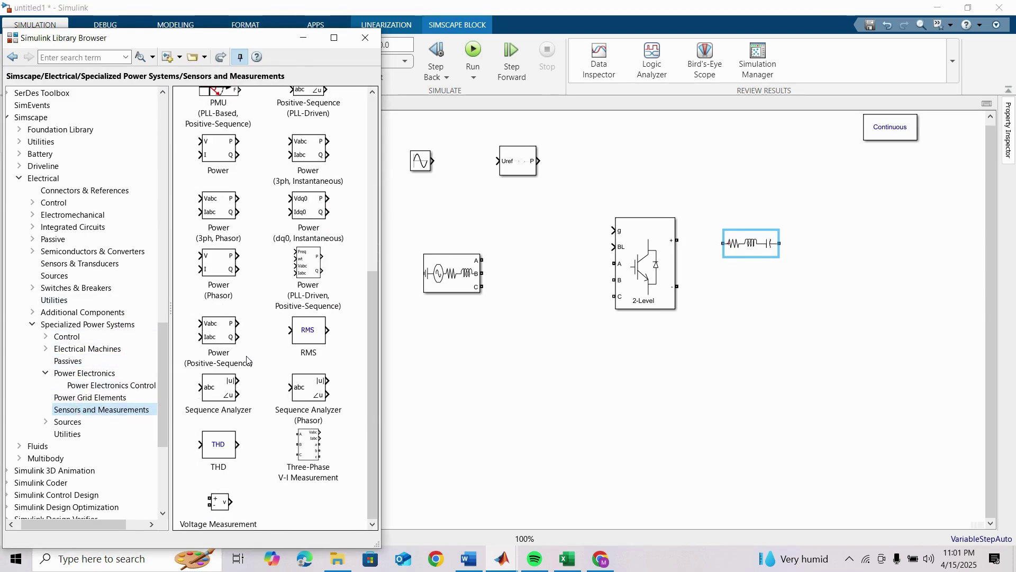
drag(218, 492, 735, 361)
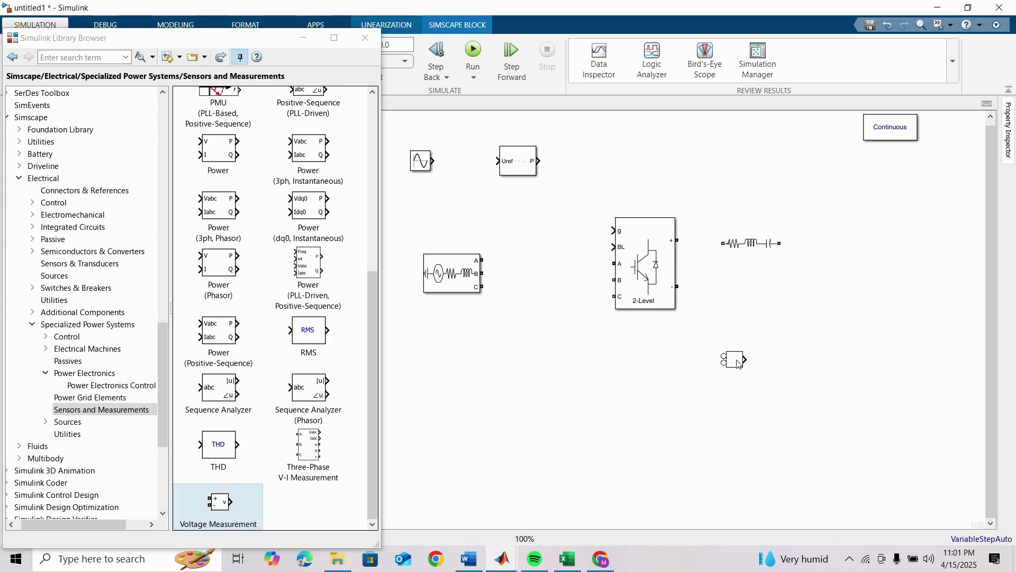
Step: Add a Scope block from the Simulink Sinks library near the Voltage Measurement block and close the standalone library browser
scroll(132, 318, up, 20)
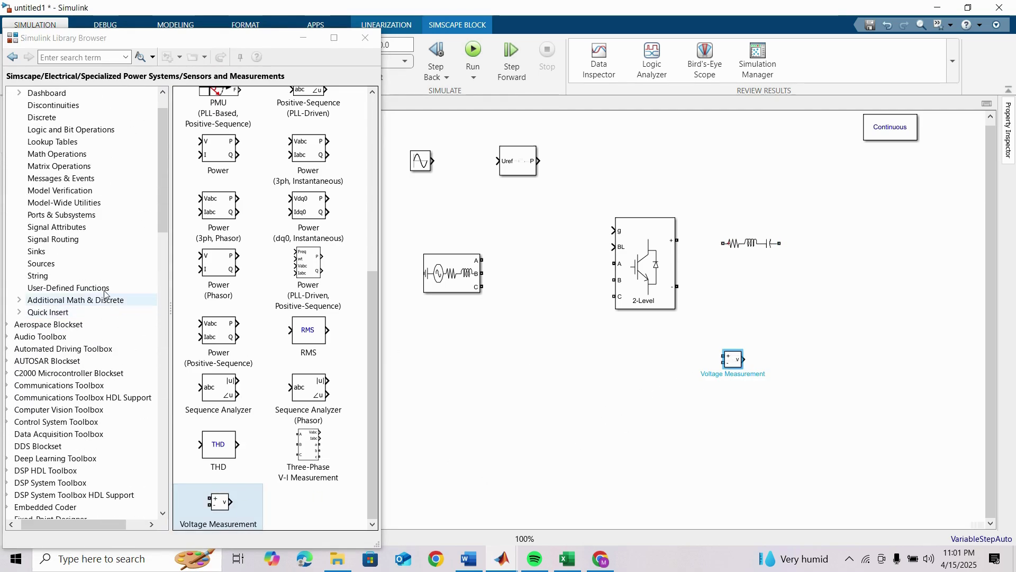
click(38, 252)
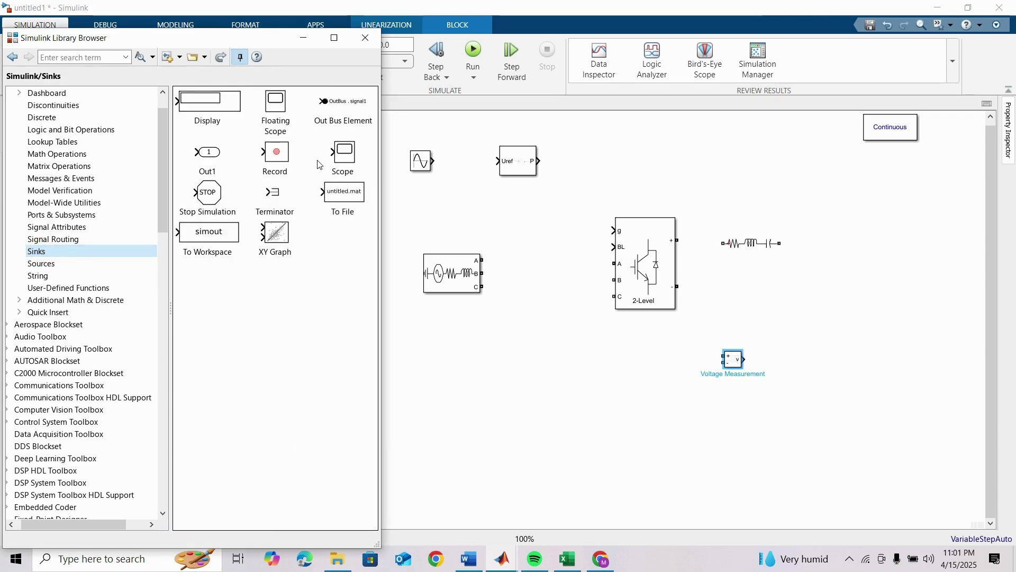
drag(318, 159, 668, 391)
click(364, 38)
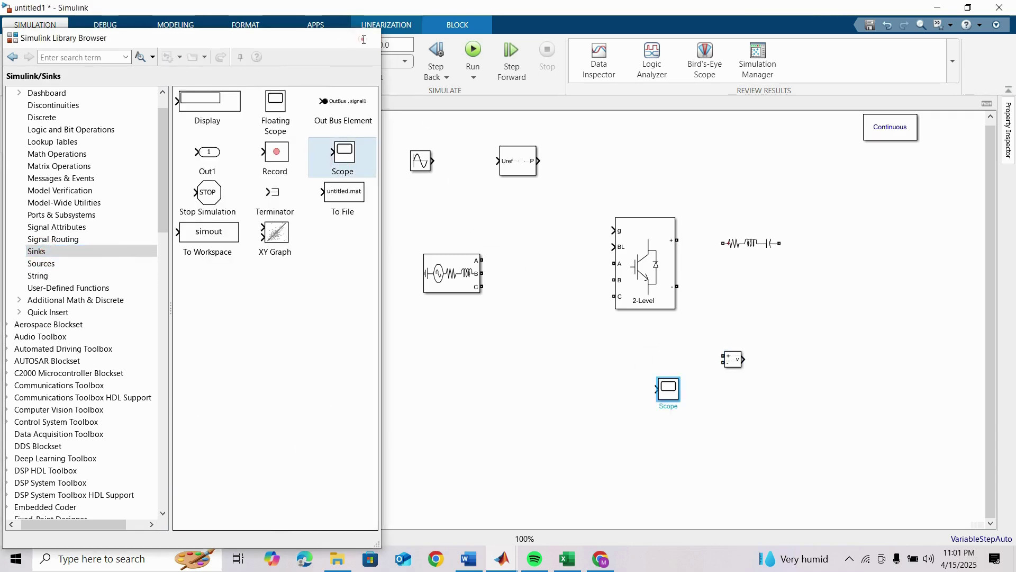
click(234, 164)
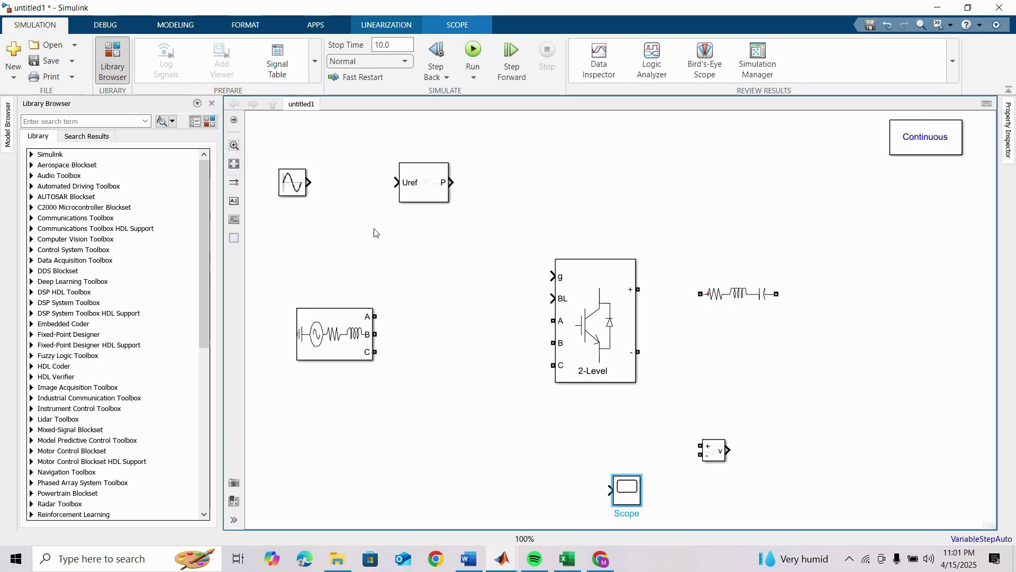
Step: Set the Sine Wave block's frequency to 2*pi*50 rad/sec
double_click(296, 185)
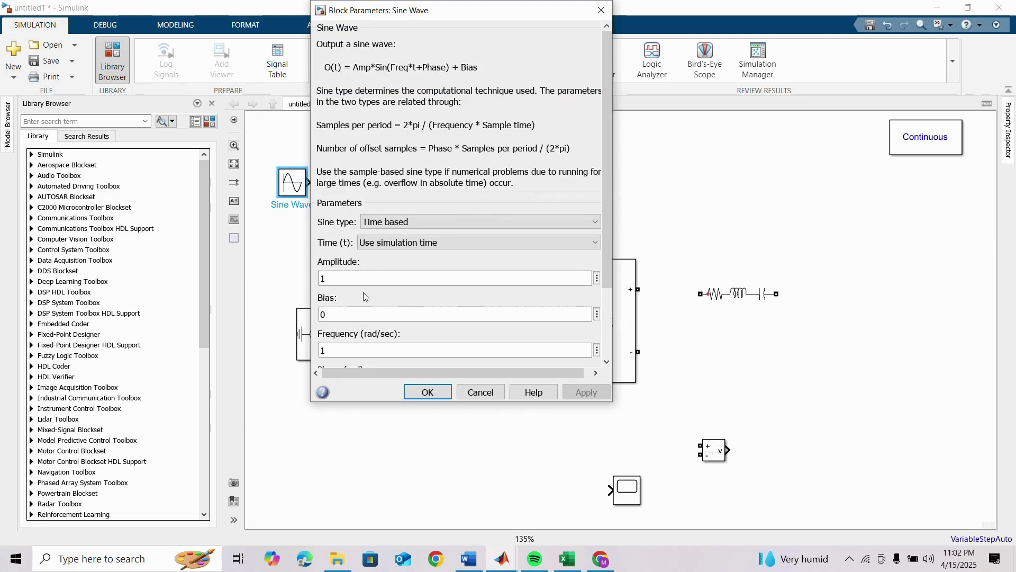
scroll(364, 296, down, 1)
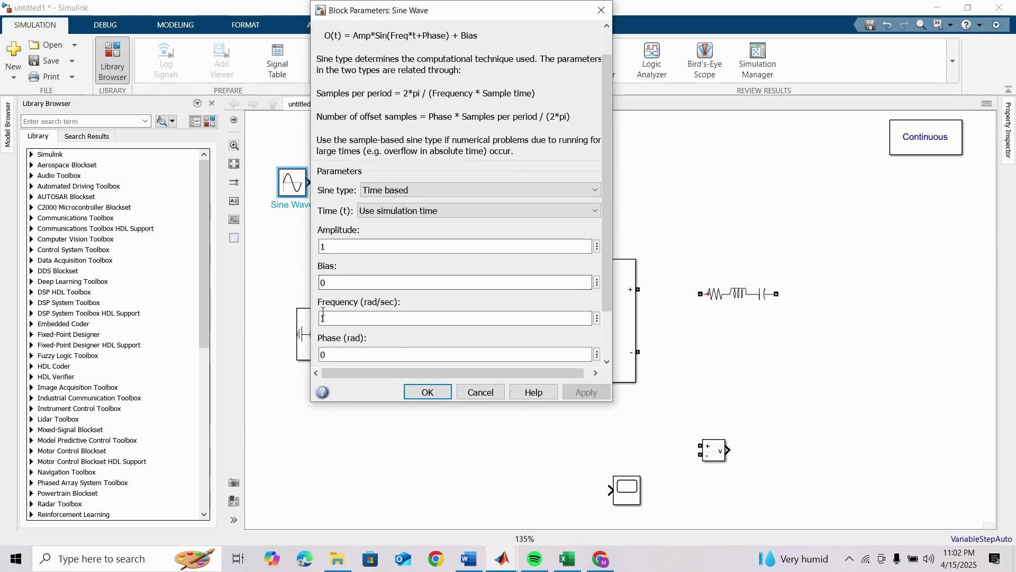
double_click(342, 317)
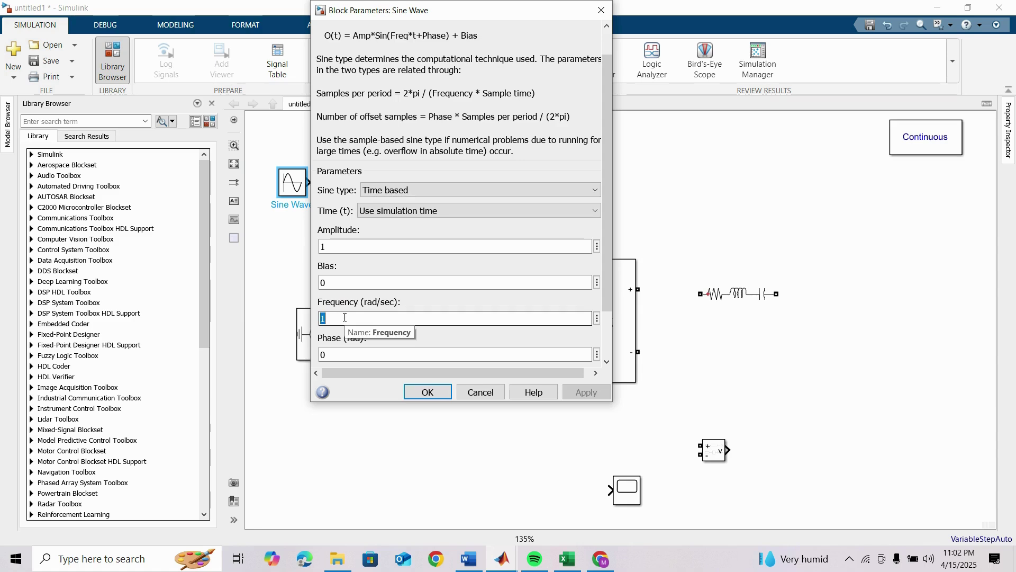
text(2)
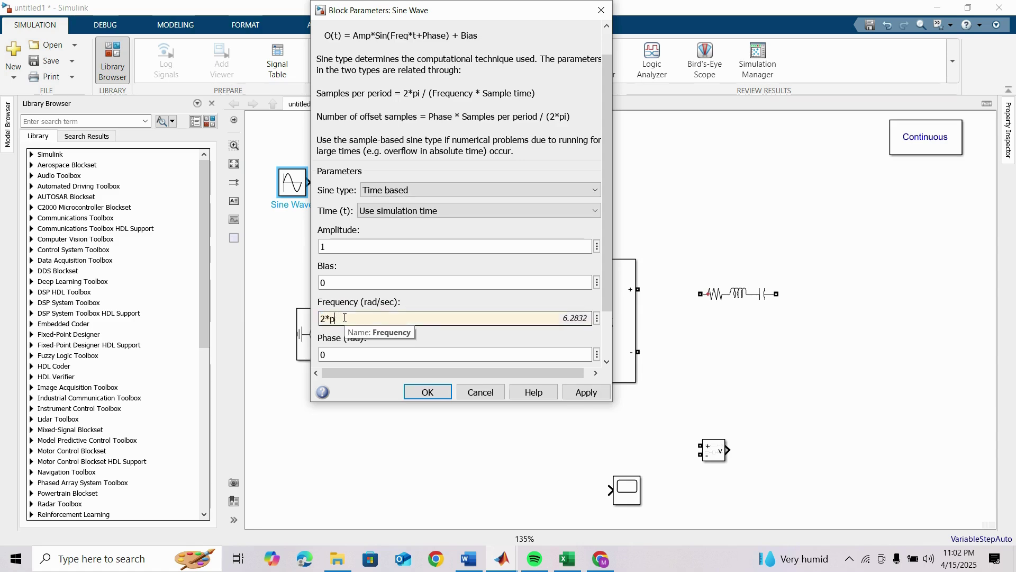
text(*pi*)
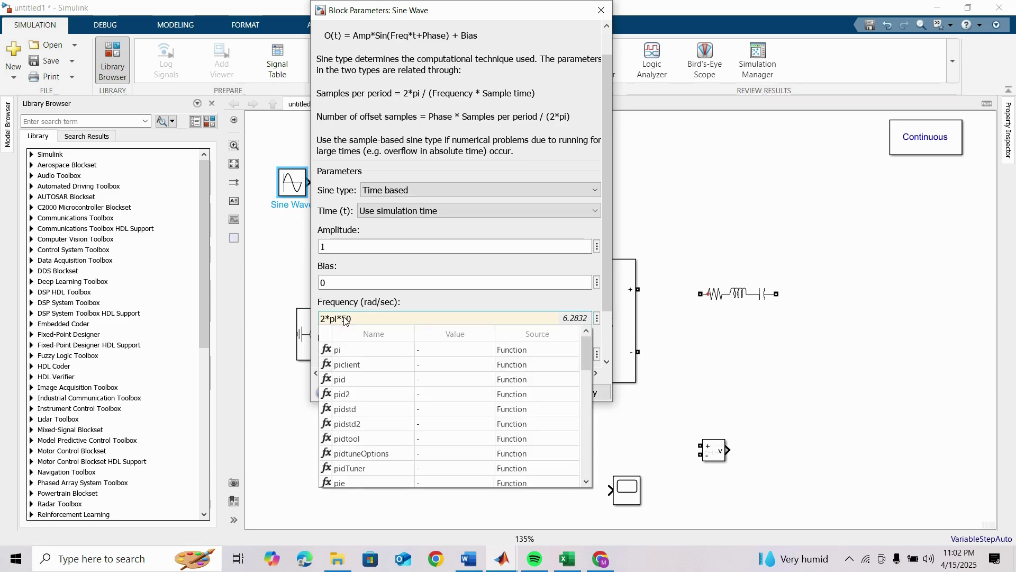
text(50)
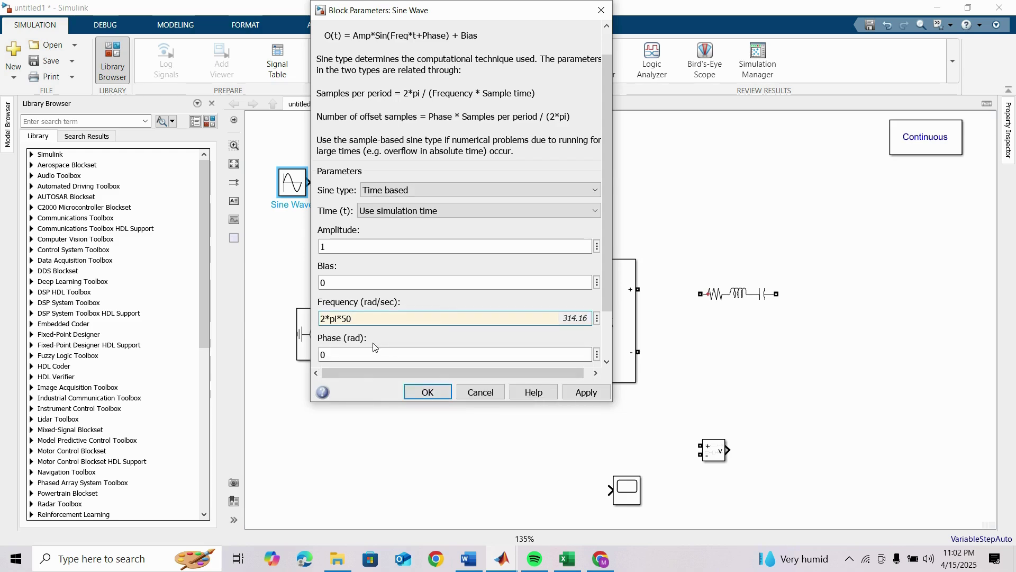
Step: Set the Sine Wave block's phase to [0 -2*pi/3 2*pi/3] rad and apply the block parameters
double_click(369, 354)
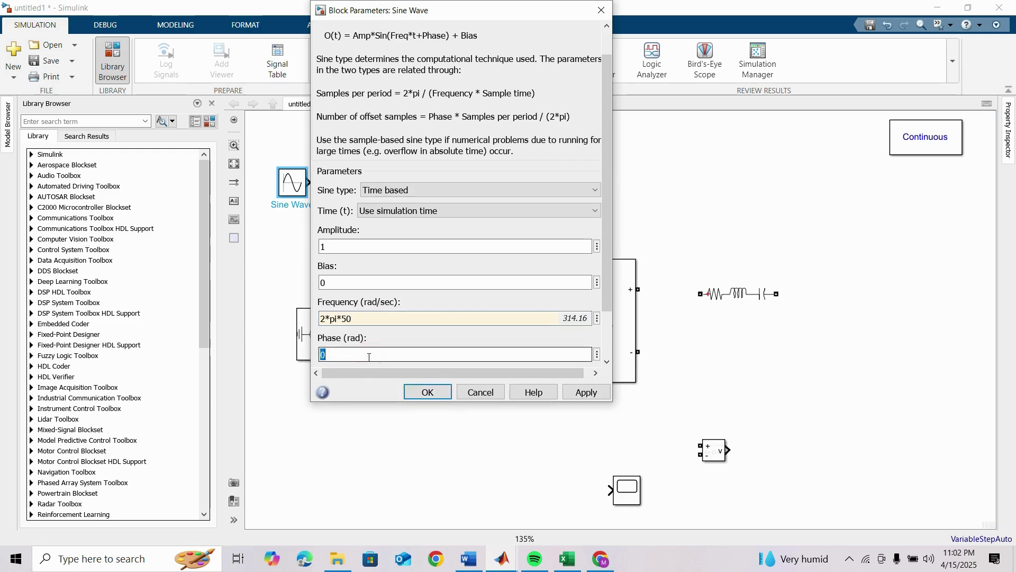
text([)
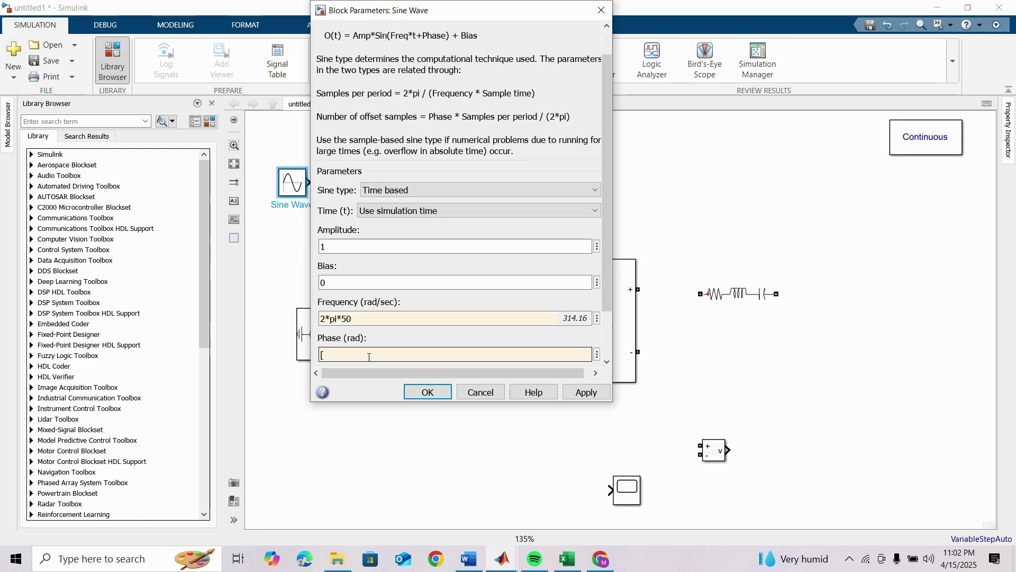
text(0 -*pi/)
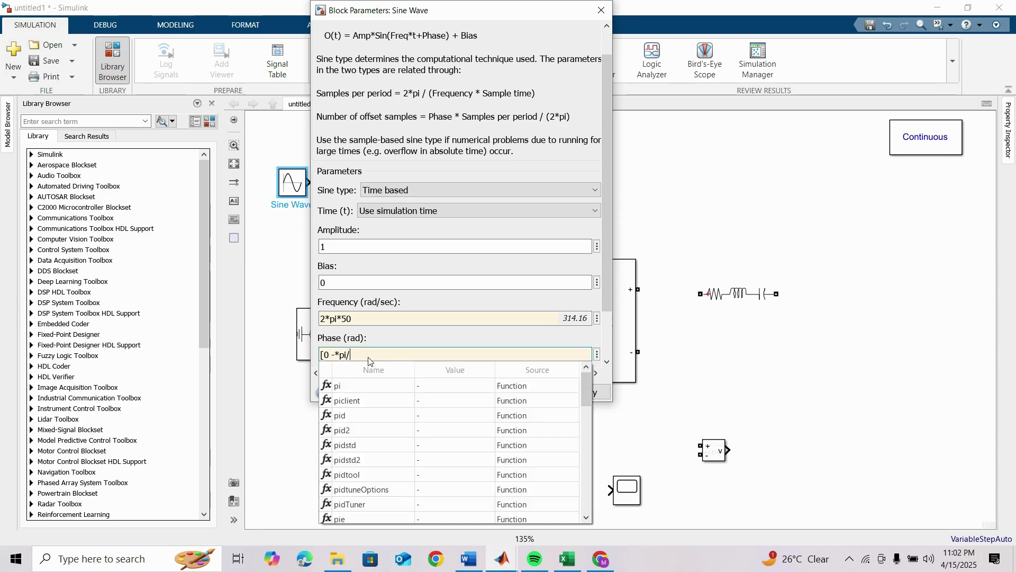
text(3)
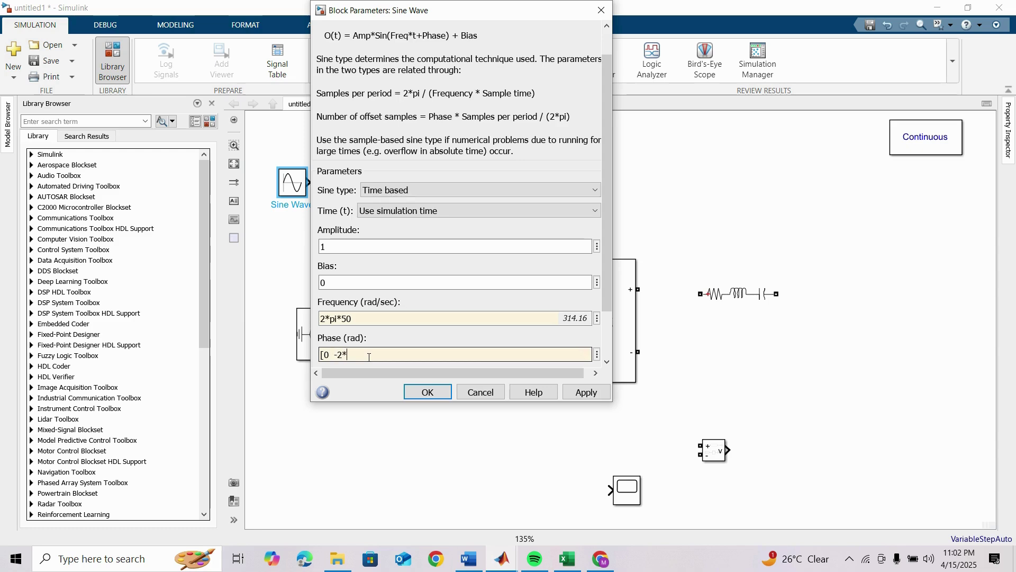
text(/3 2*pi/3])
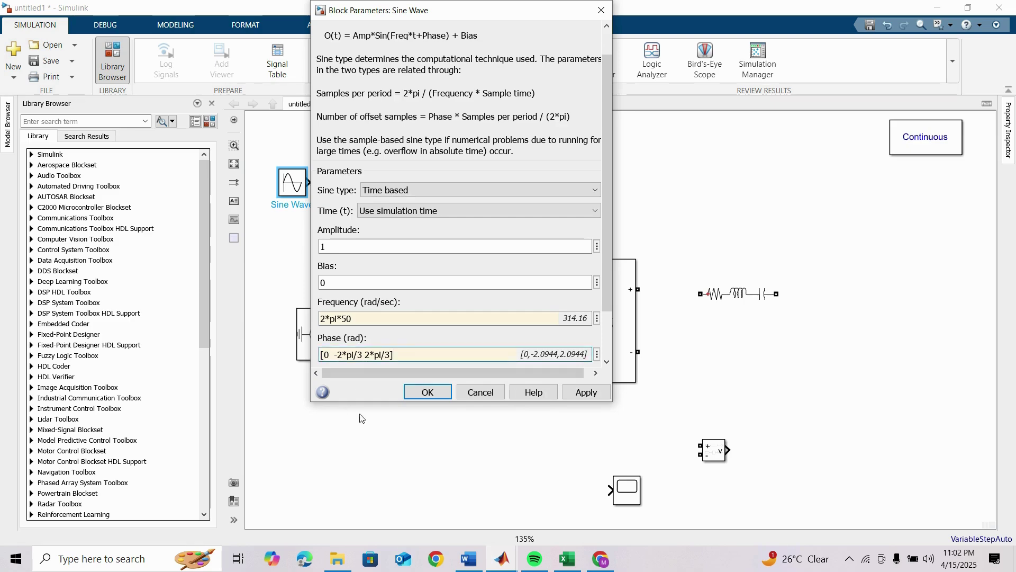
click(428, 392)
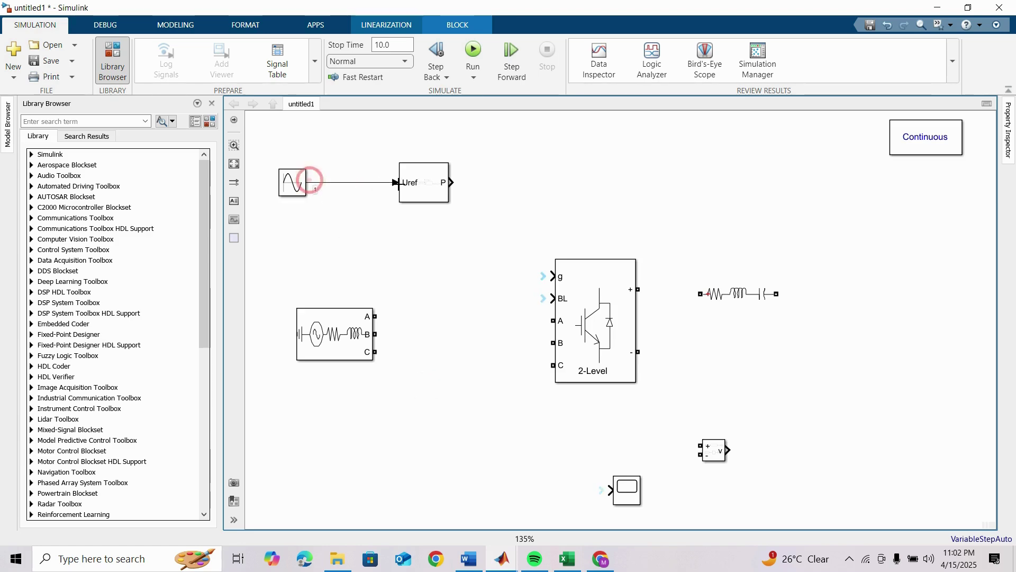
Step: Connect the Sine Wave output to the PWM Generator's Uref input and set the generator's carrier frequency to 100*50 Hz
drag(310, 182, 397, 183)
double_click(435, 188)
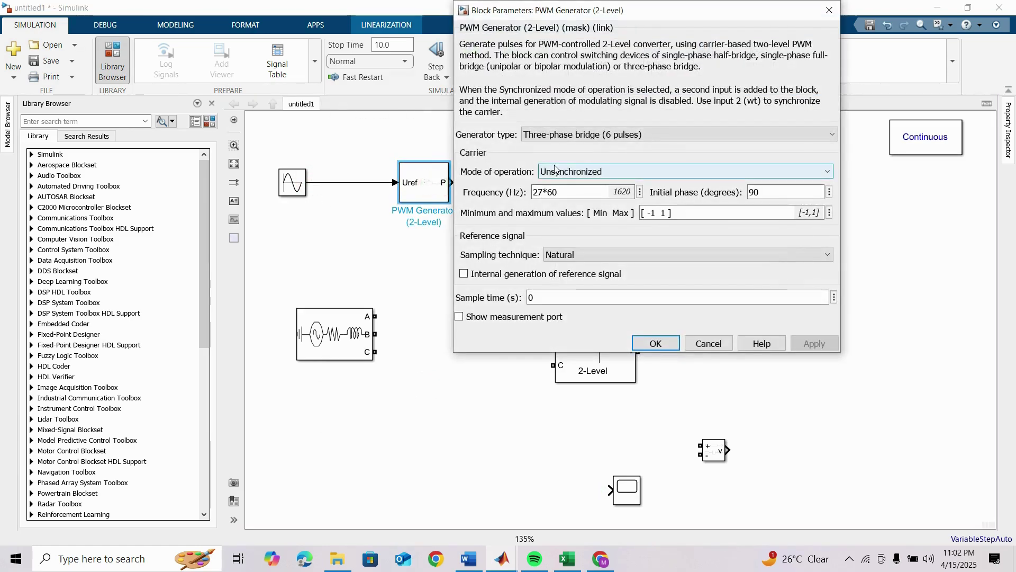
click(577, 137)
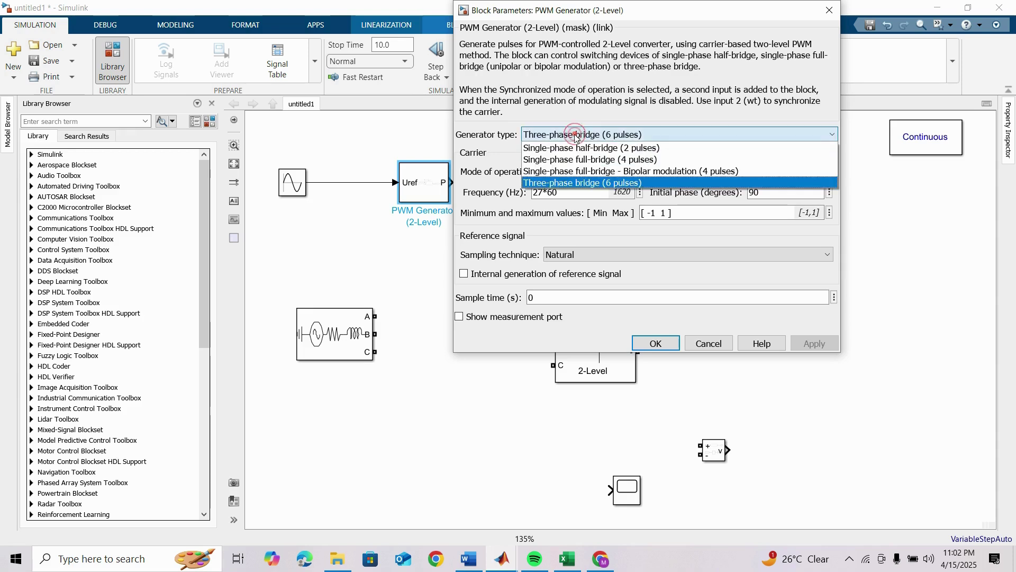
click(589, 137)
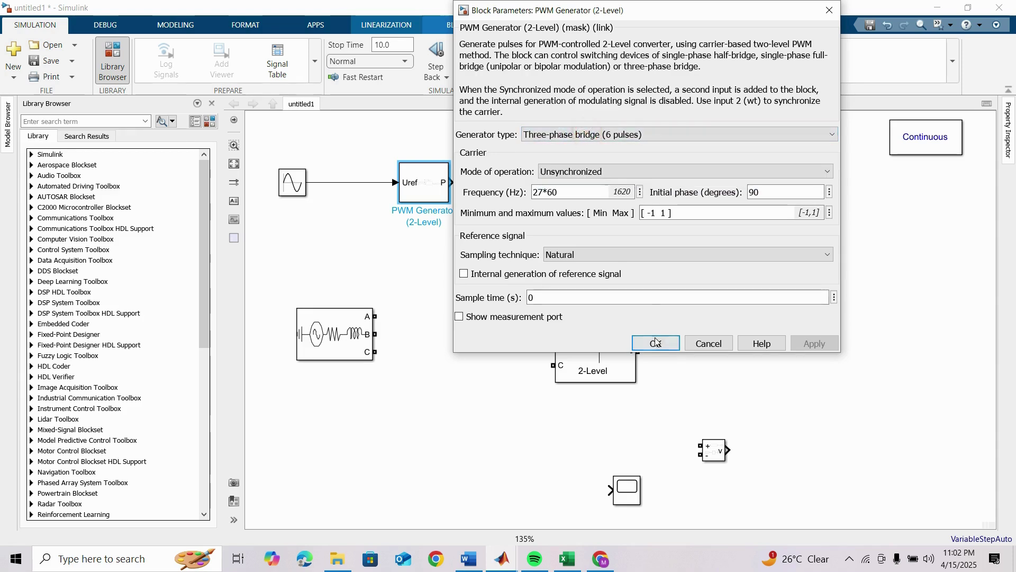
click(559, 194)
drag(548, 194, 519, 196)
text(100)
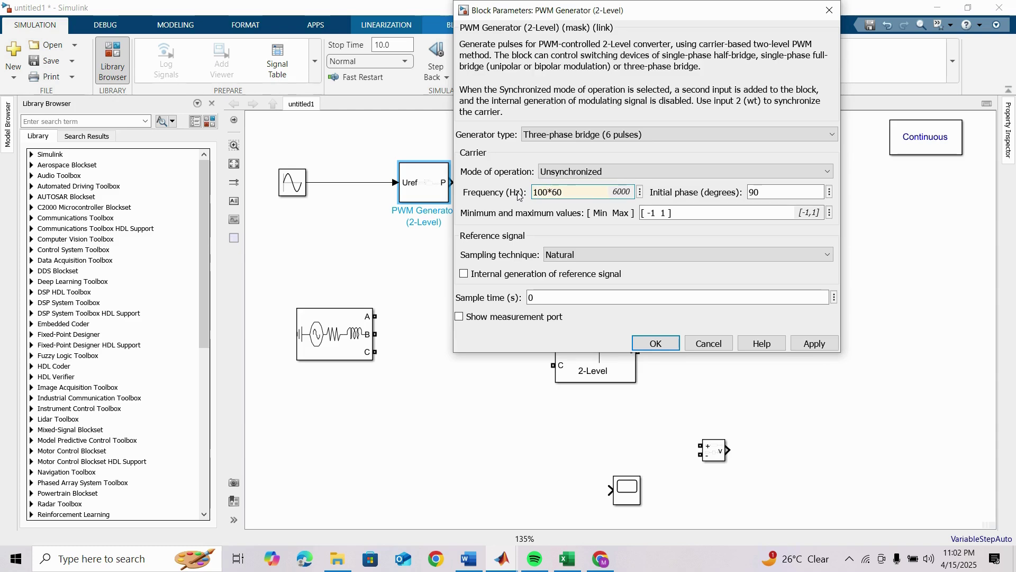
text(*)
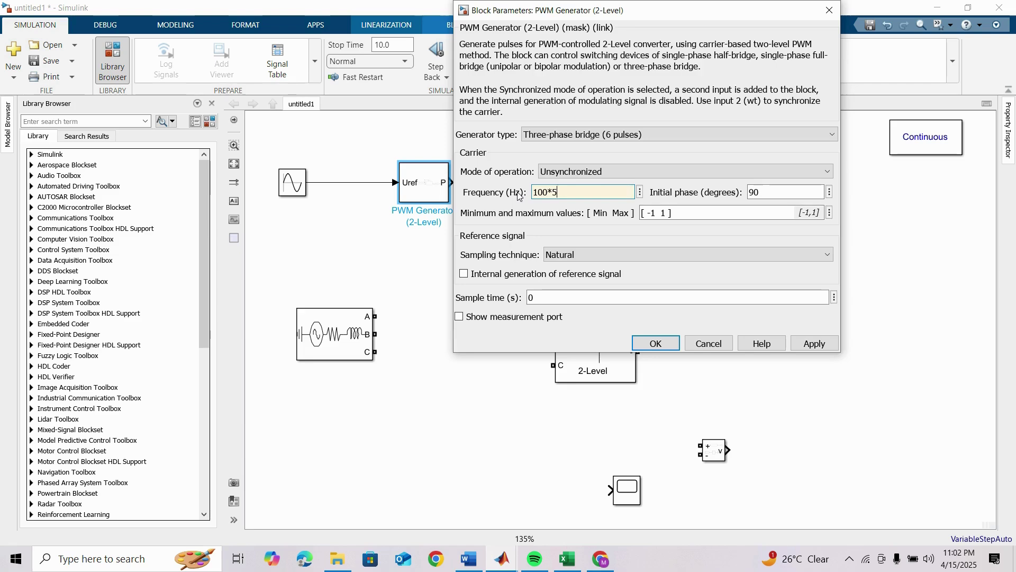
text(50)
click(657, 343)
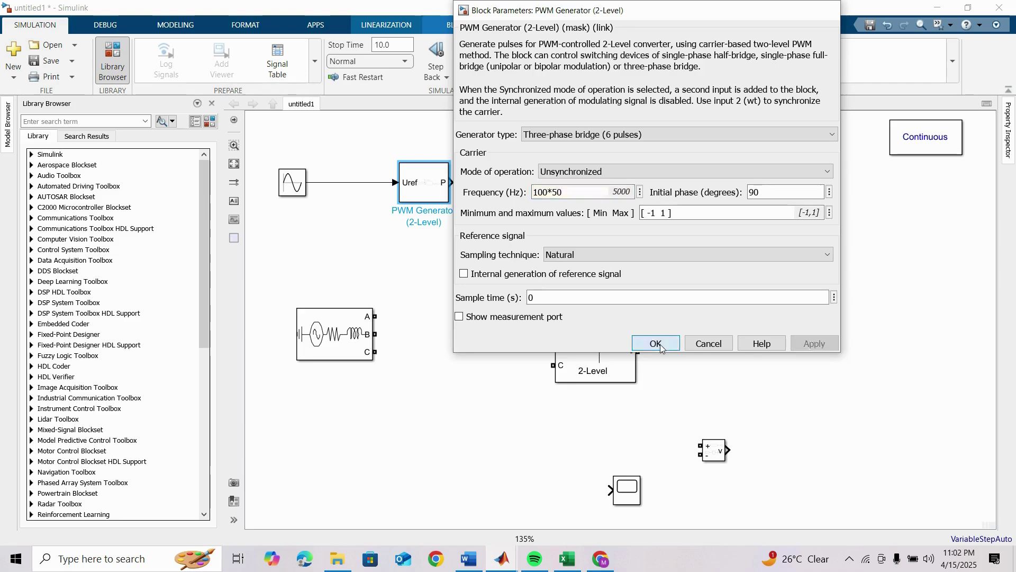
Step: Connect the PWM Generator output to the converter's g input and the source's A, B and C terminals to the matching converter terminals
drag(454, 182, 559, 276)
drag(379, 314, 553, 320)
drag(377, 331, 553, 343)
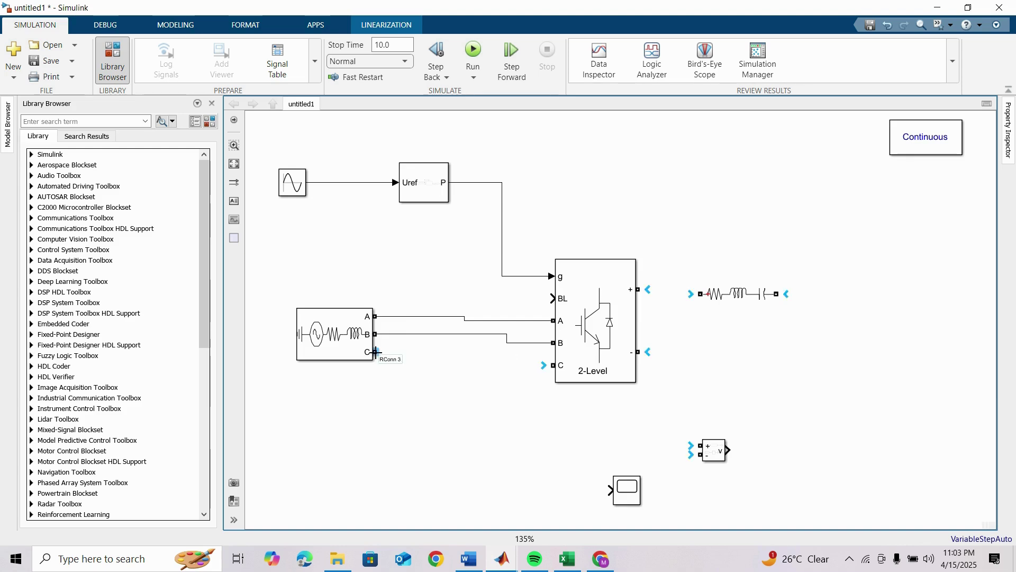
drag(376, 352, 553, 365)
click(588, 358)
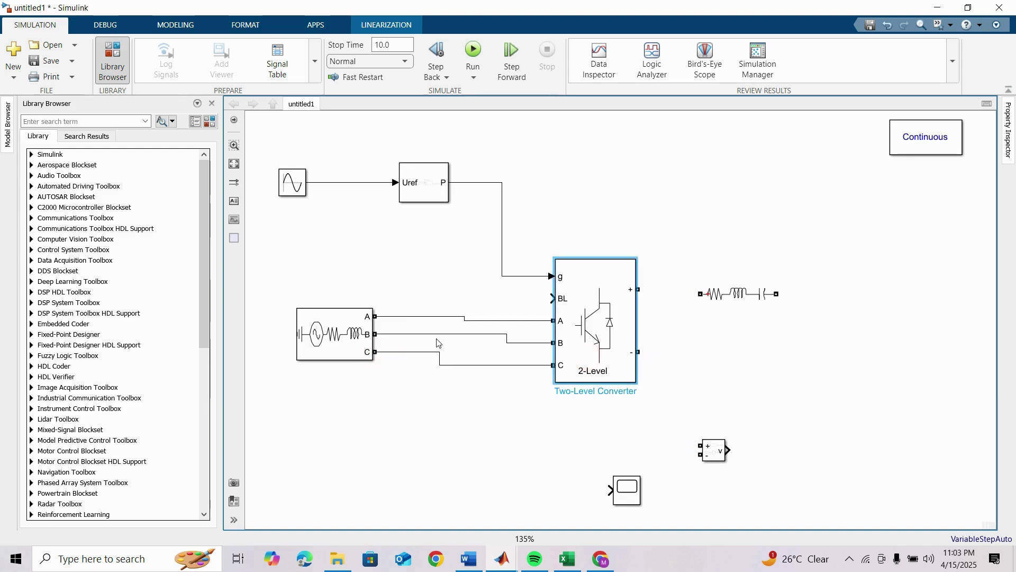
Step: Set the Three-Phase Source's phase-to-phase voltage to 415 Vrms and its frequency to 50 Hz
double_click(350, 329)
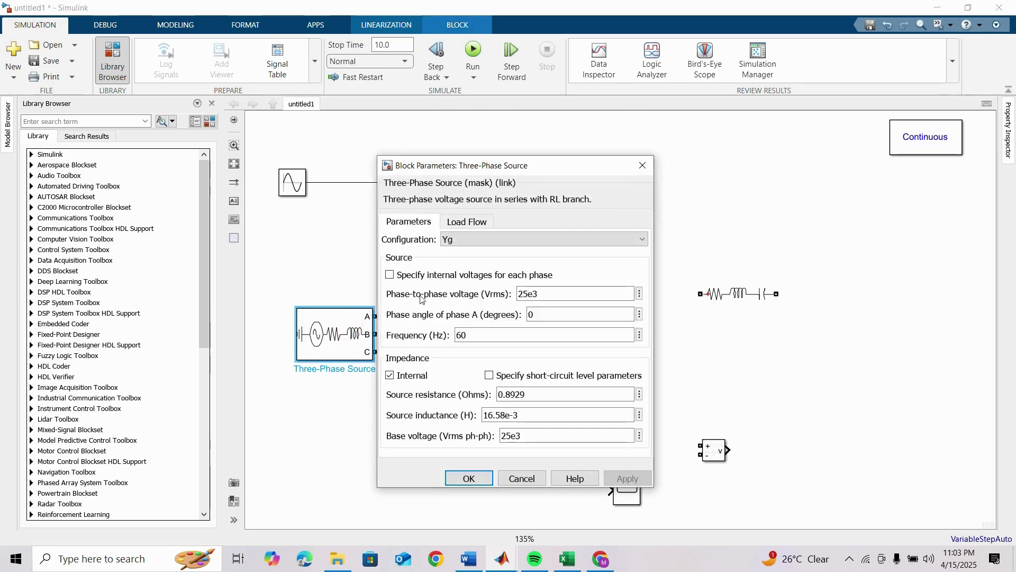
double_click(552, 294)
double_click(552, 294)
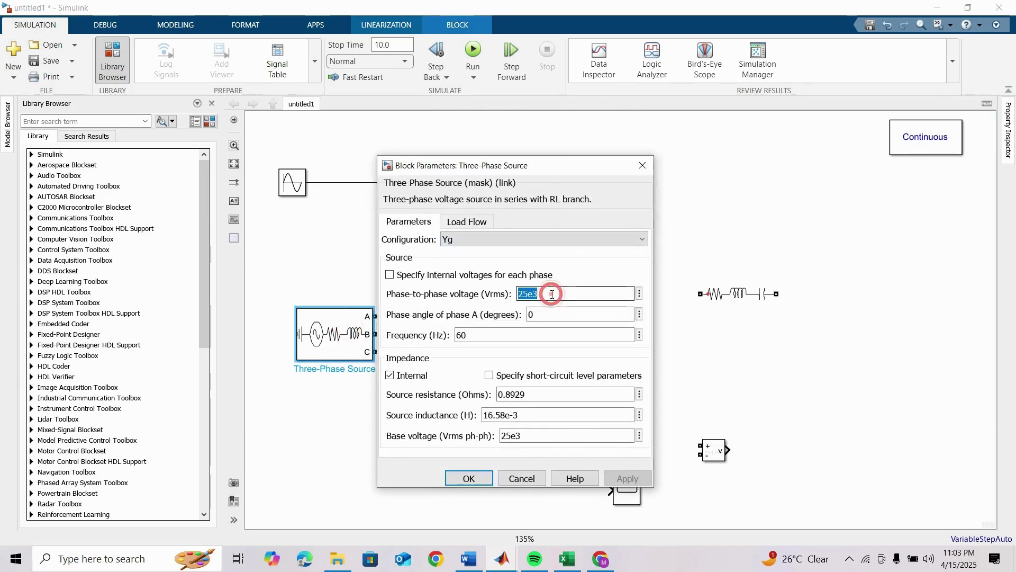
text(415)
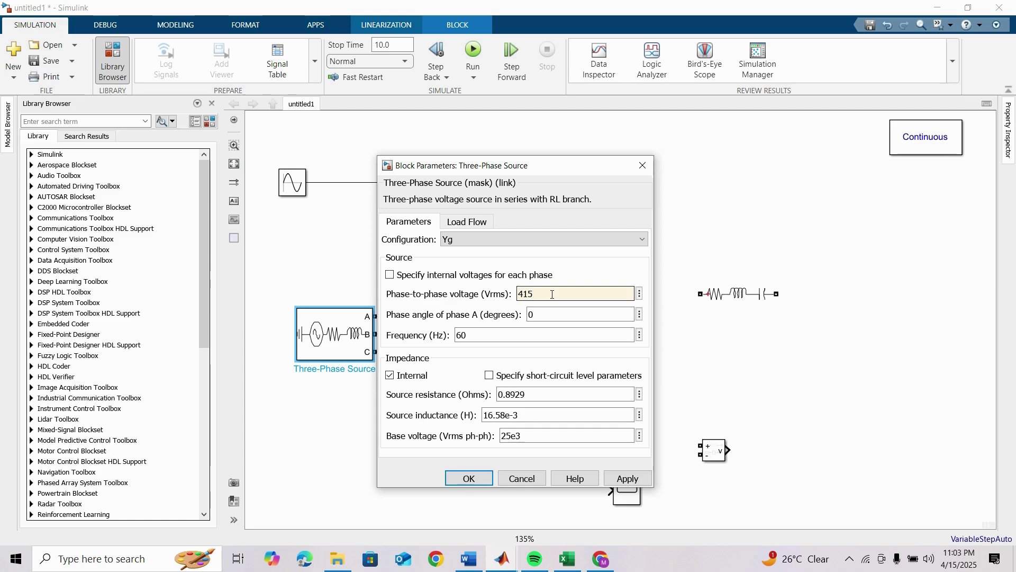
text(50)
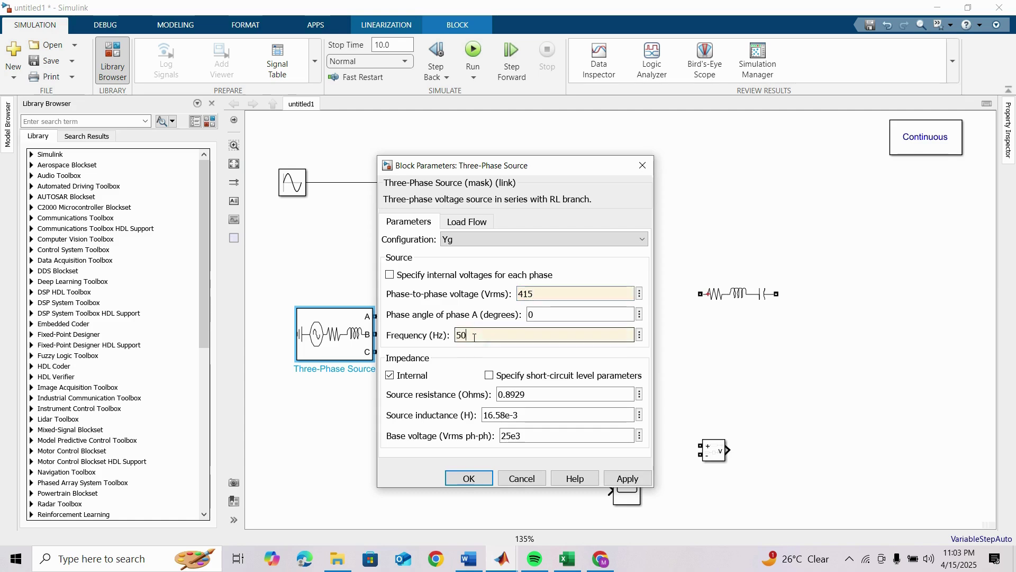
click(468, 479)
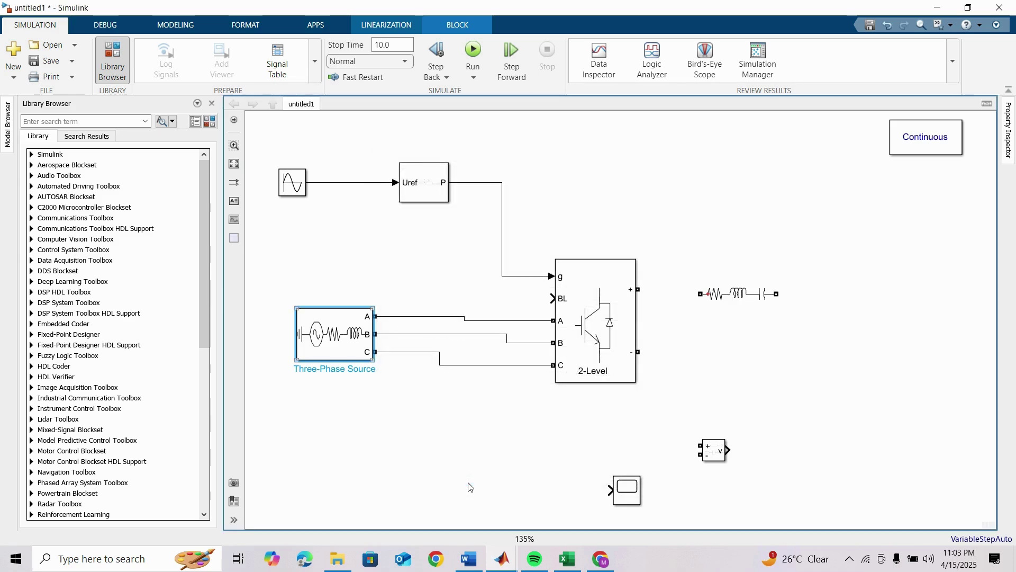
Step: Set the Series RLC Branch to branch type L with an inductance of 10e-3 H
click(740, 281)
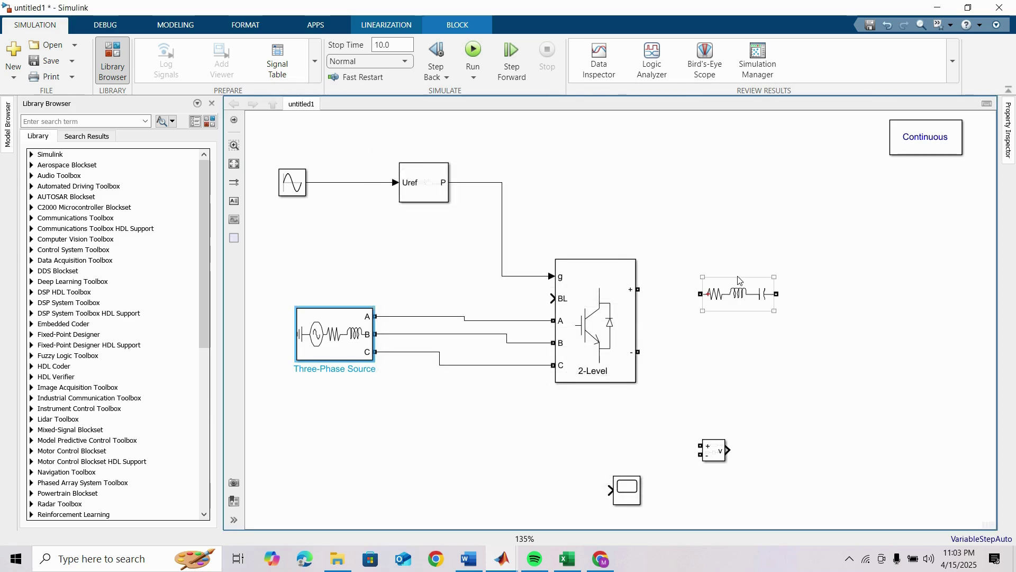
double_click(747, 302)
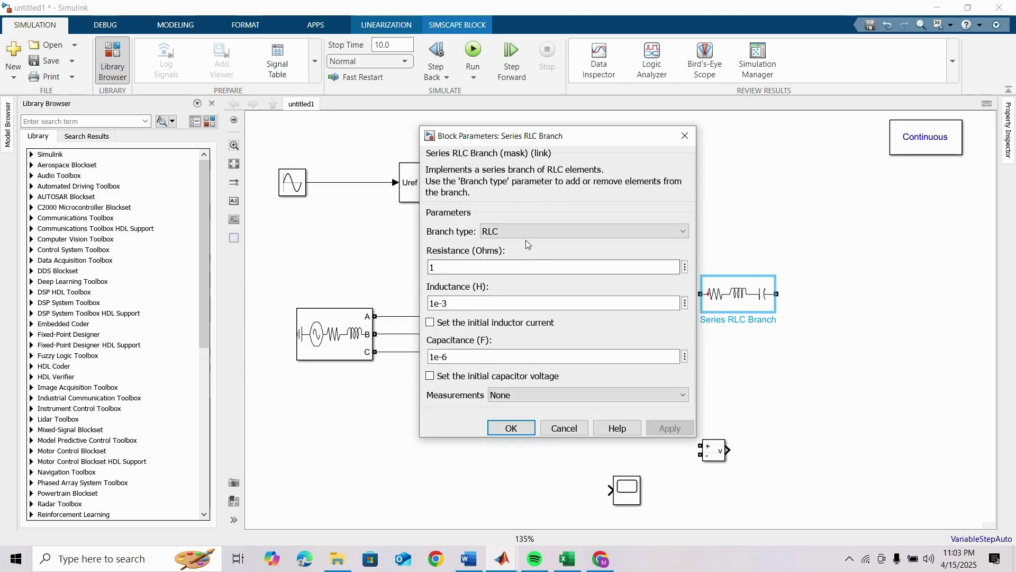
click(523, 233)
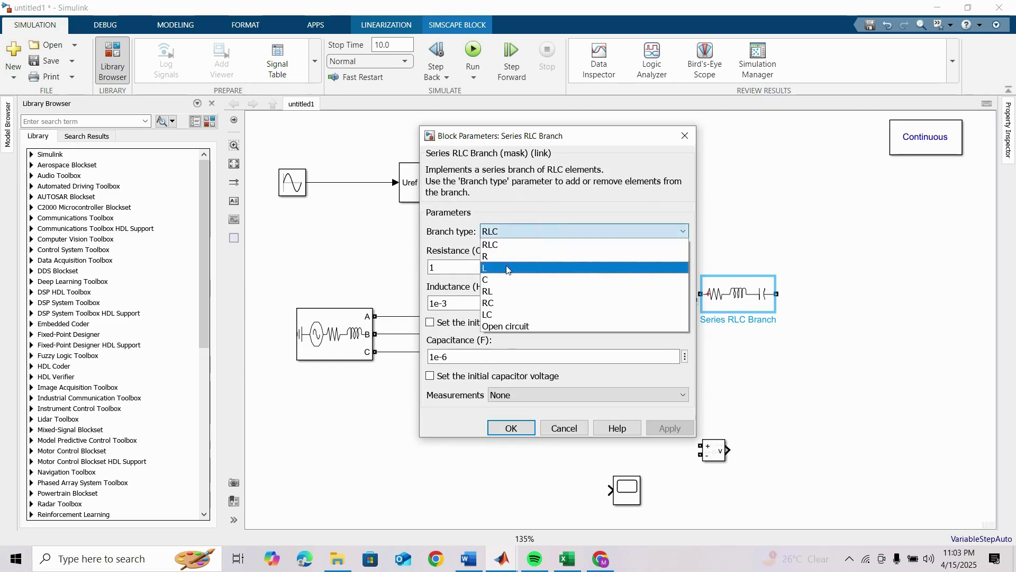
click(507, 269)
double_click(497, 269)
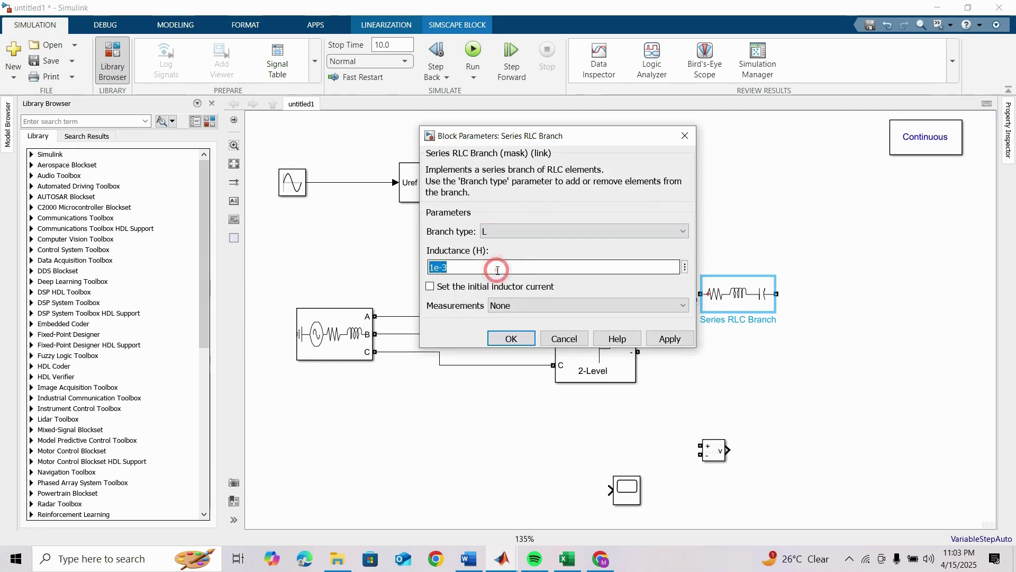
text(10e)
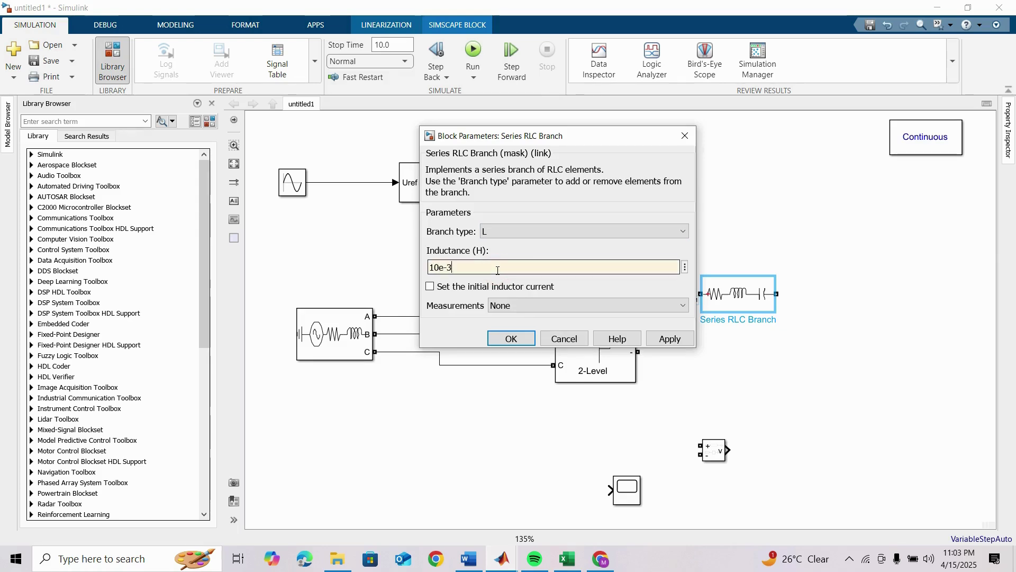
click(511, 338)
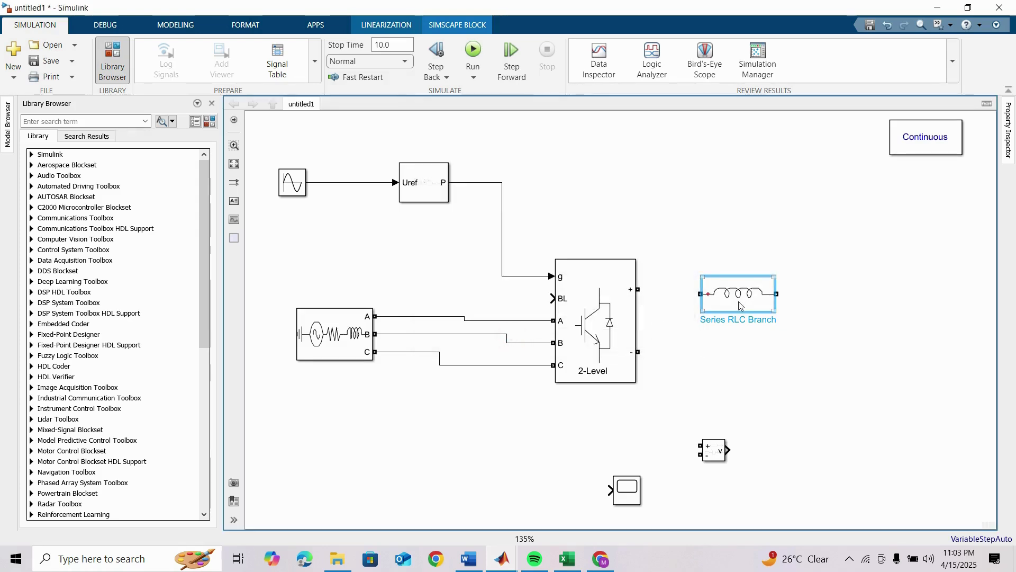
Step: Duplicate the inductor branch below it as a type C branch with a new capacitance, and rotate the copy to vertical
ctrl+drag(740, 305, 816, 360)
double_click(816, 360)
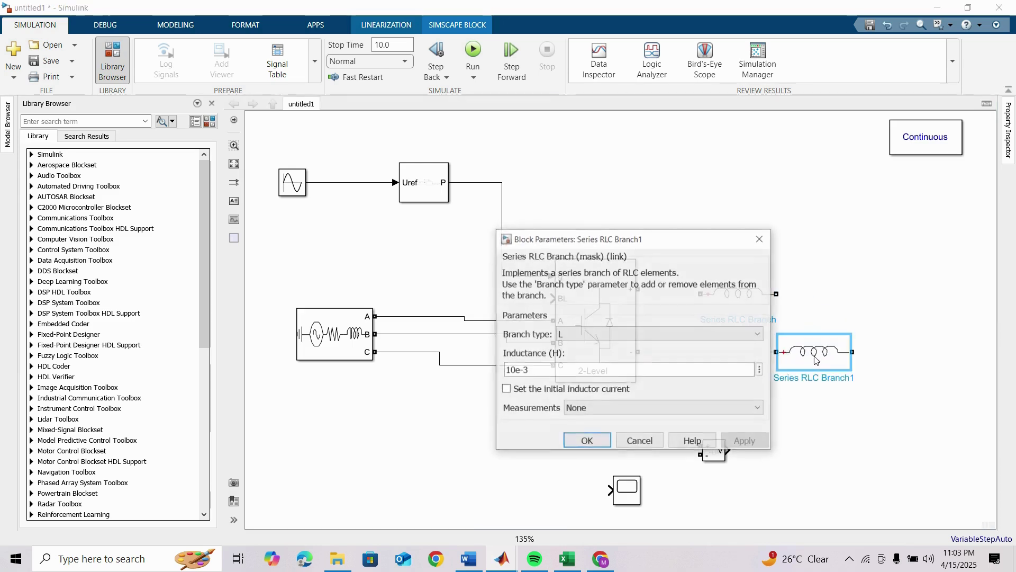
click(645, 333)
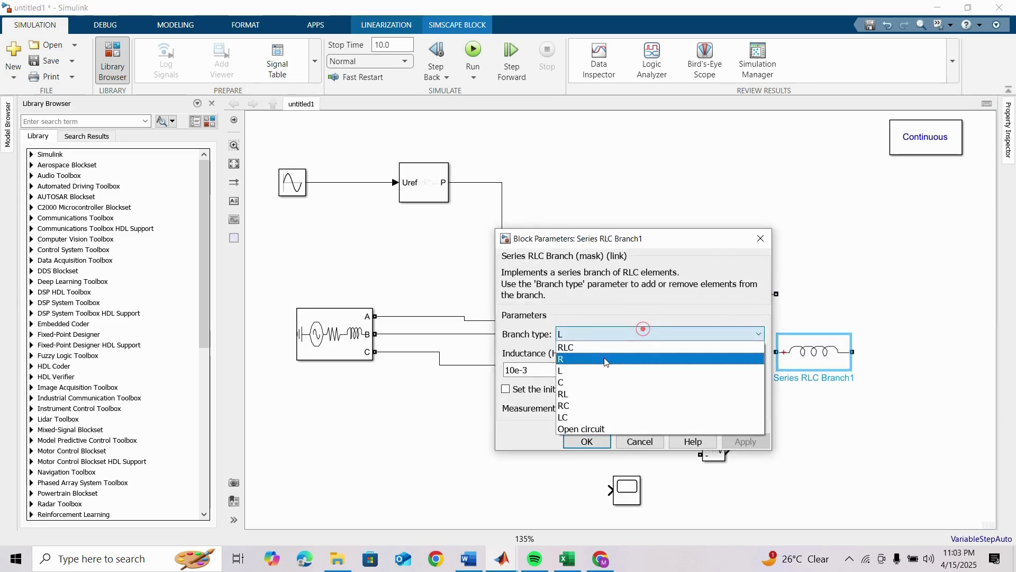
click(584, 384)
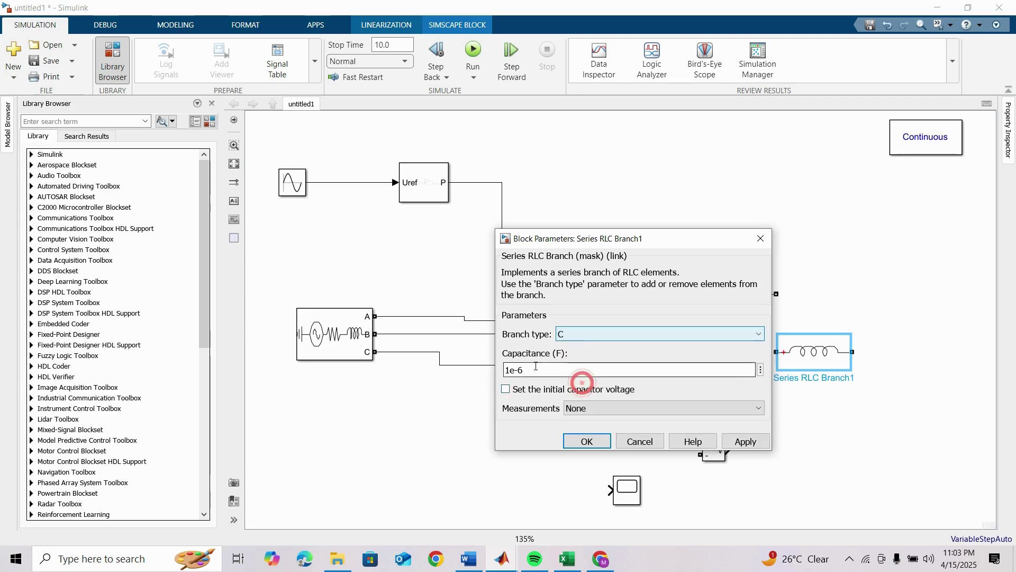
click(537, 378)
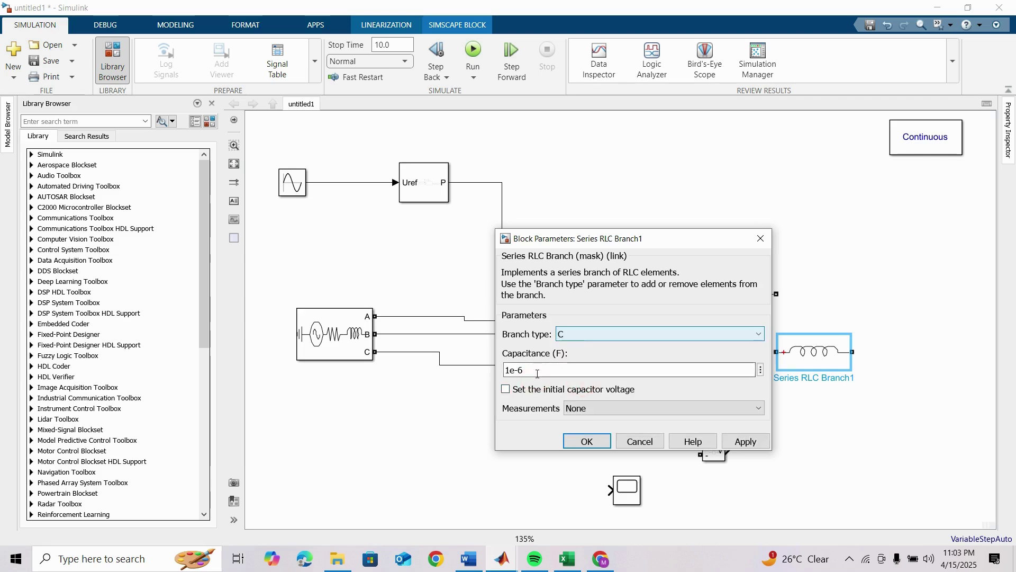
double_click(537, 373)
text(500)
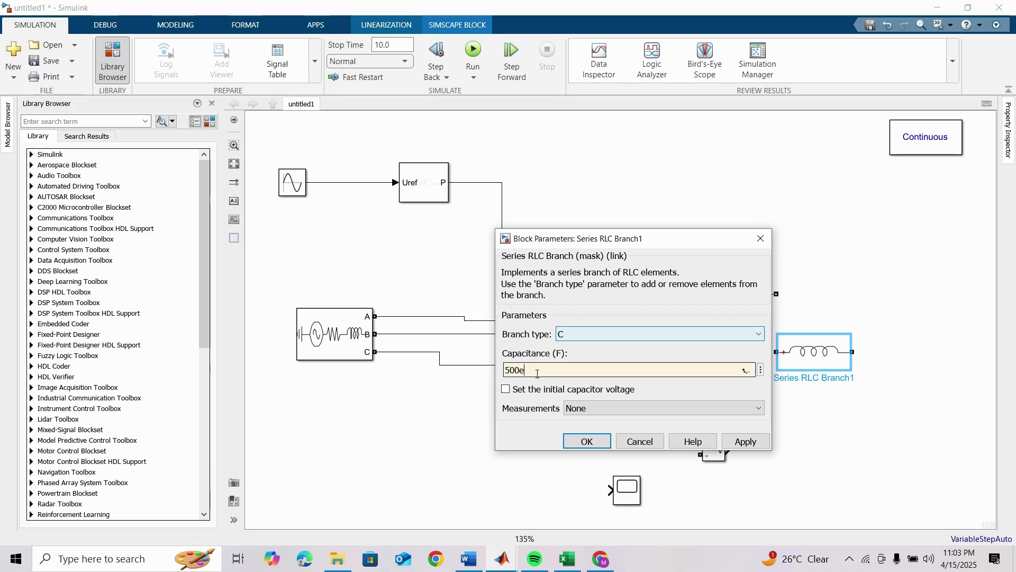
click(587, 440)
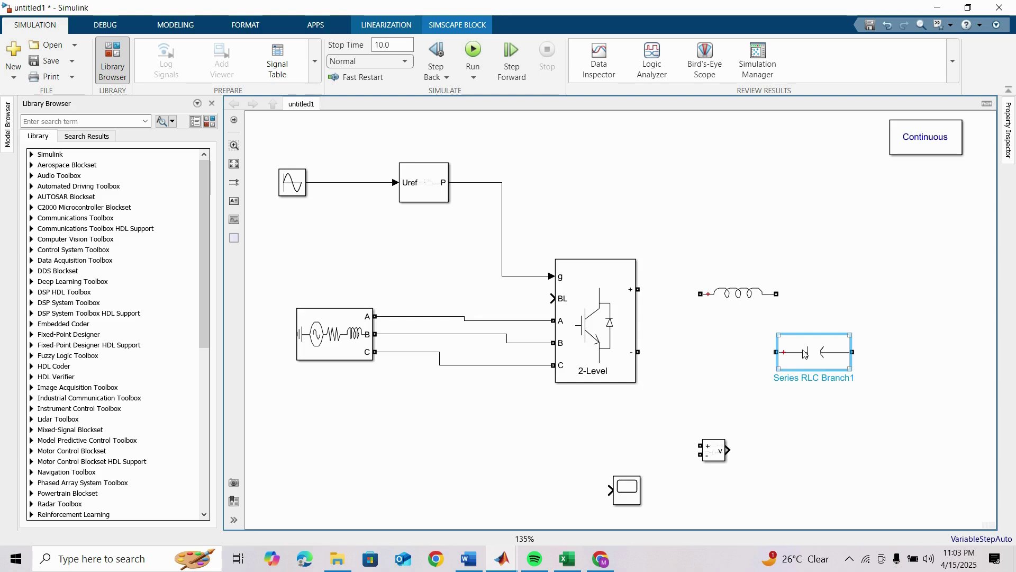
key(ctrl+r)
Step: Duplicate the inductor branch beyond its output end and set the copy to branch type R with a resistance of 5000 Ohms
drag(719, 295, 877, 288)
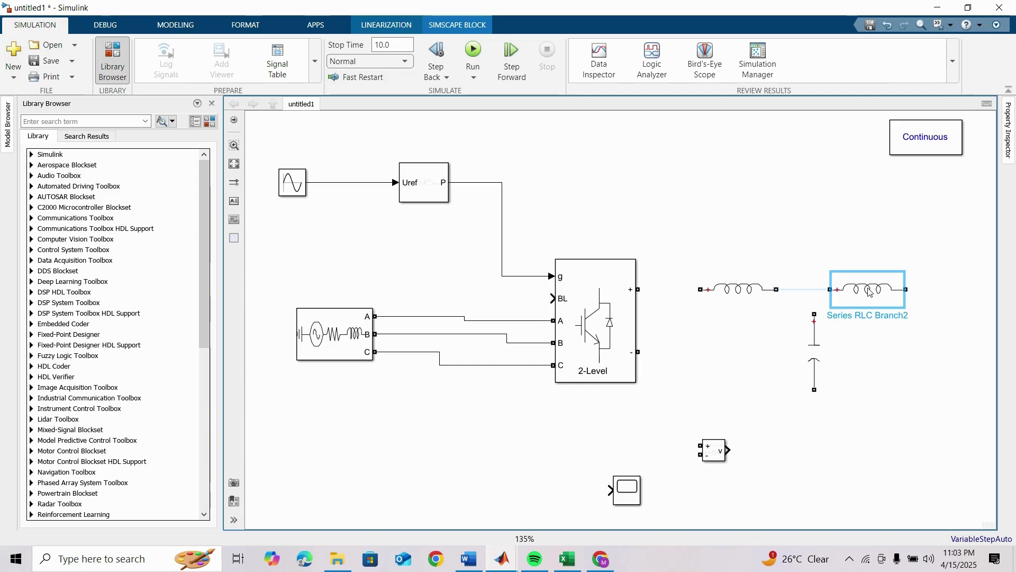
double_click(870, 289)
click(662, 272)
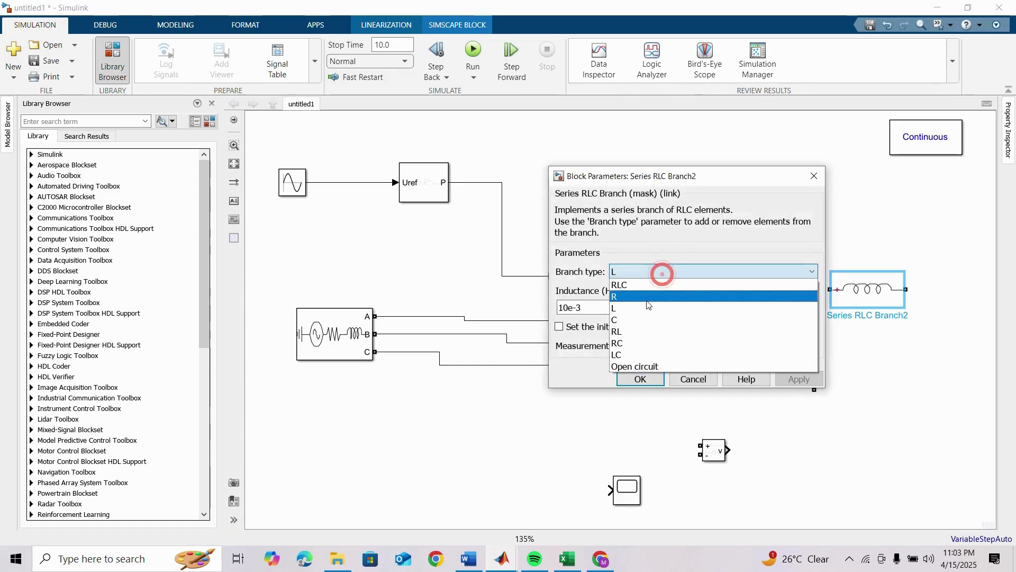
click(642, 299)
double_click(610, 304)
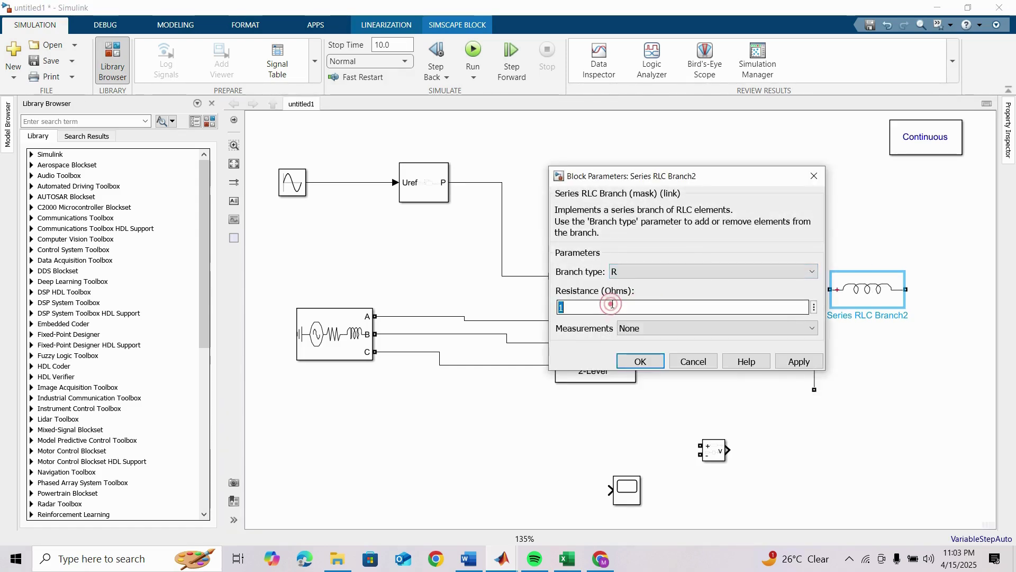
text(5000)
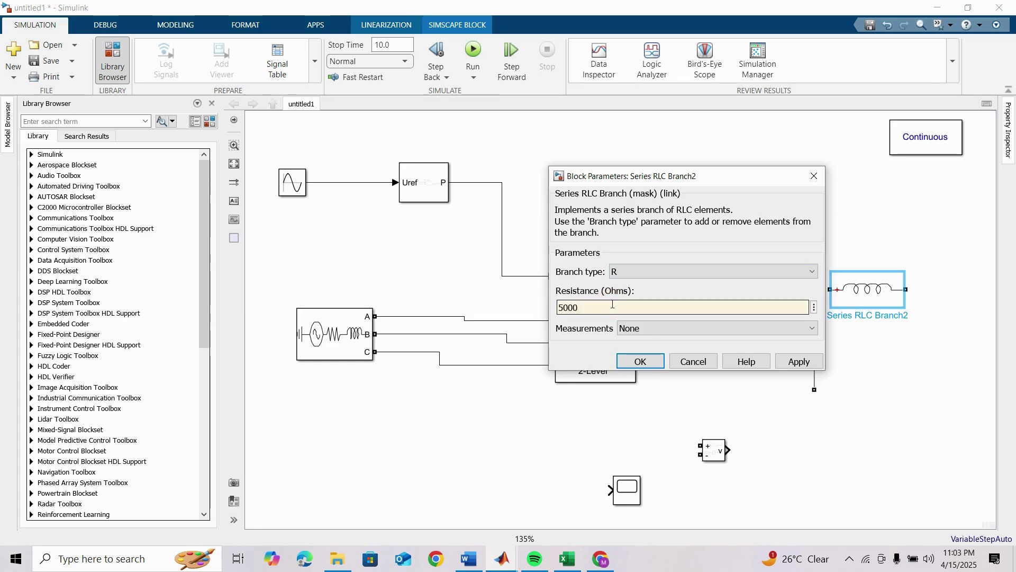
click(639, 360)
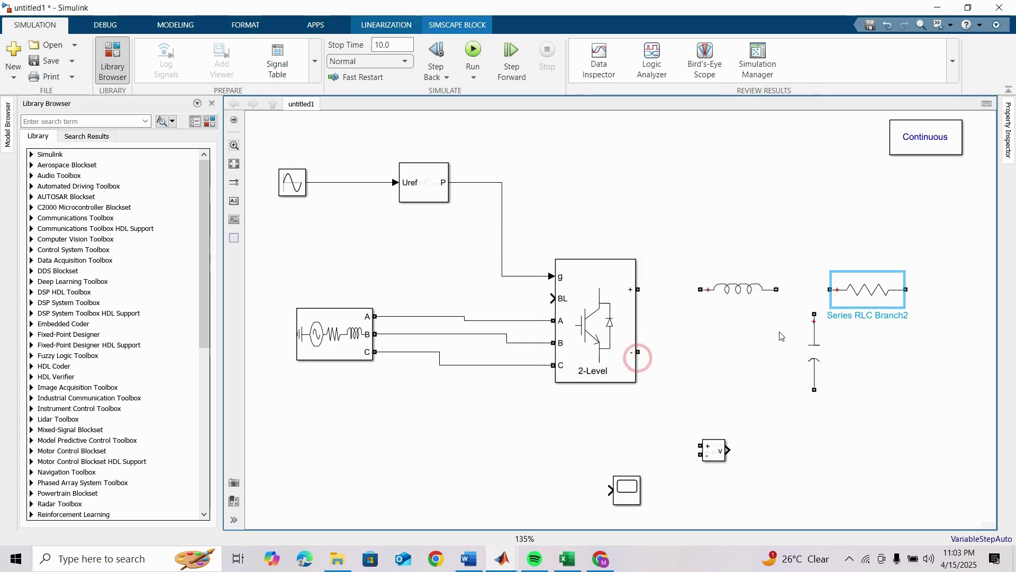
Step: Wire the inductor between the converter's + terminal and the resistor, and connect the capacitor from their junction to the converter's - terminal
click(697, 289)
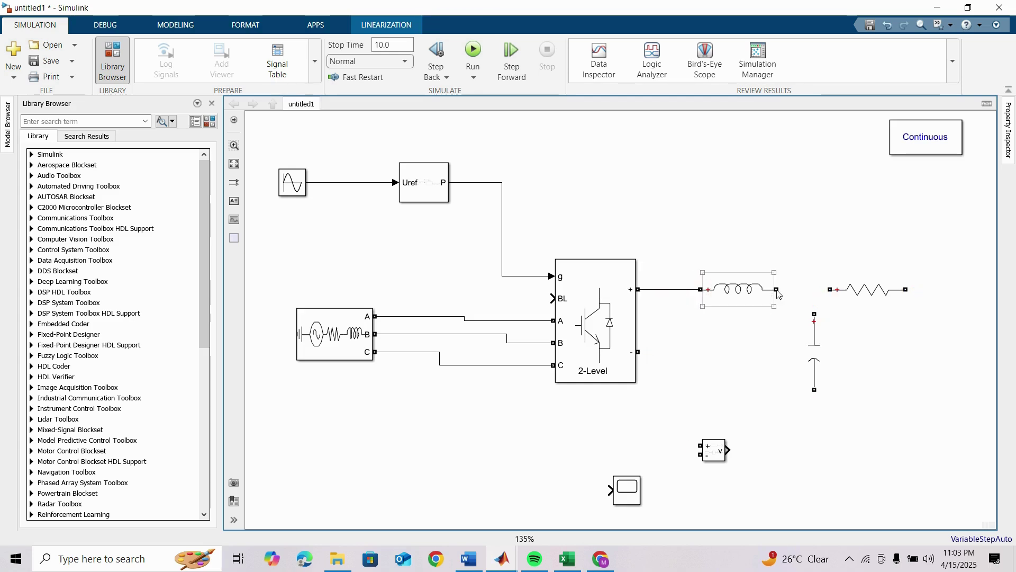
click(777, 289)
click(814, 314)
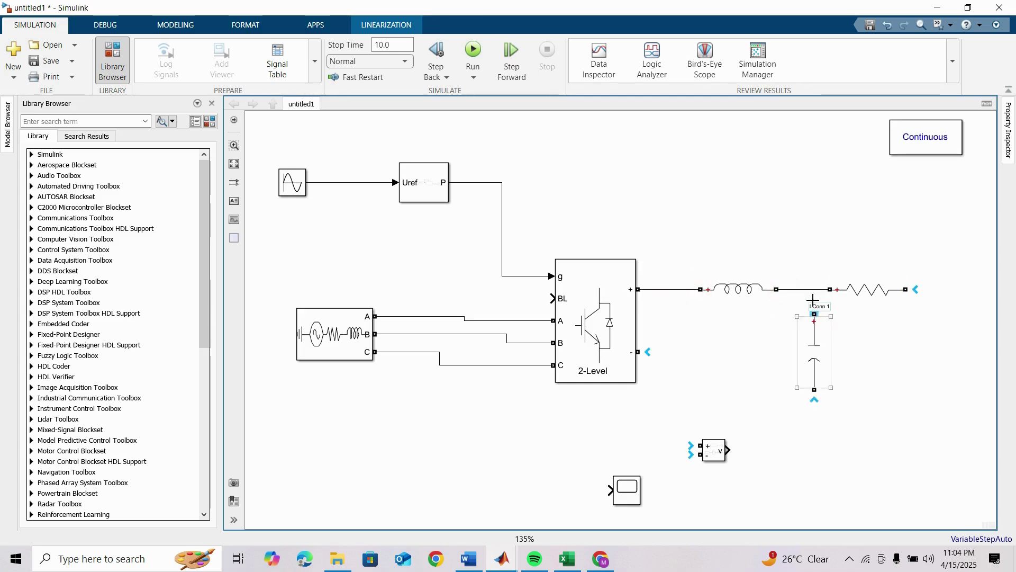
click(814, 290)
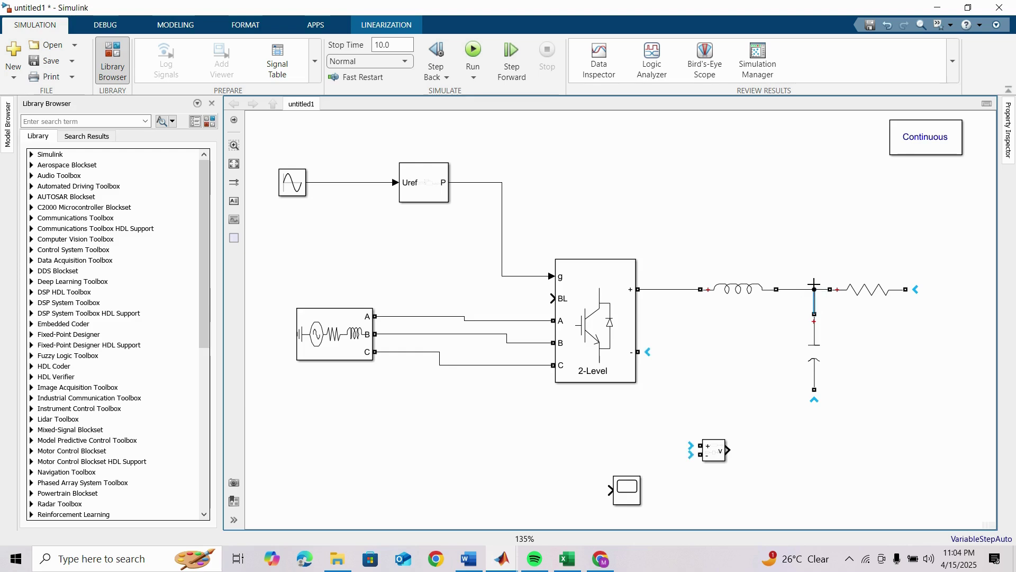
click(814, 325)
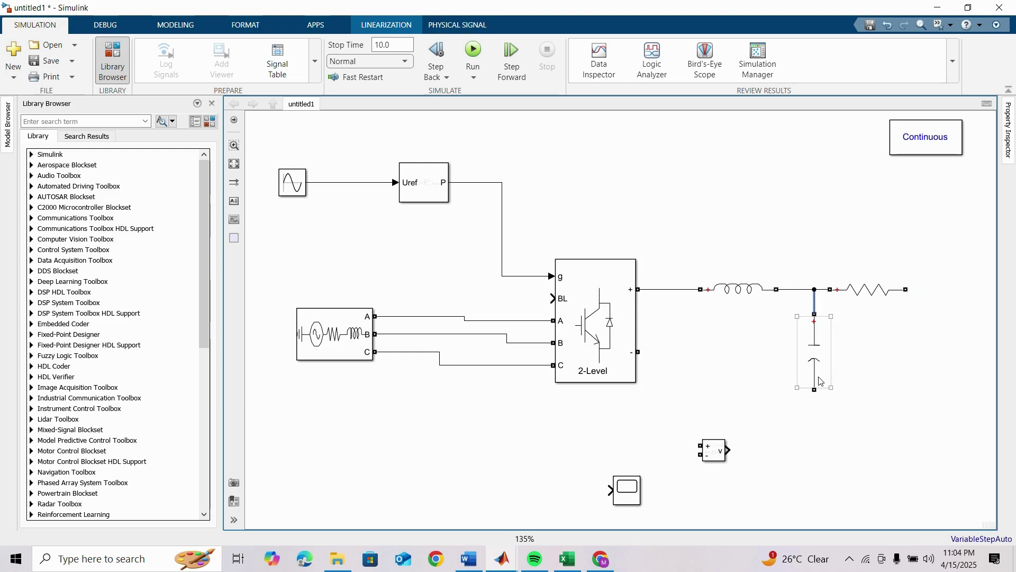
drag(814, 390, 638, 352)
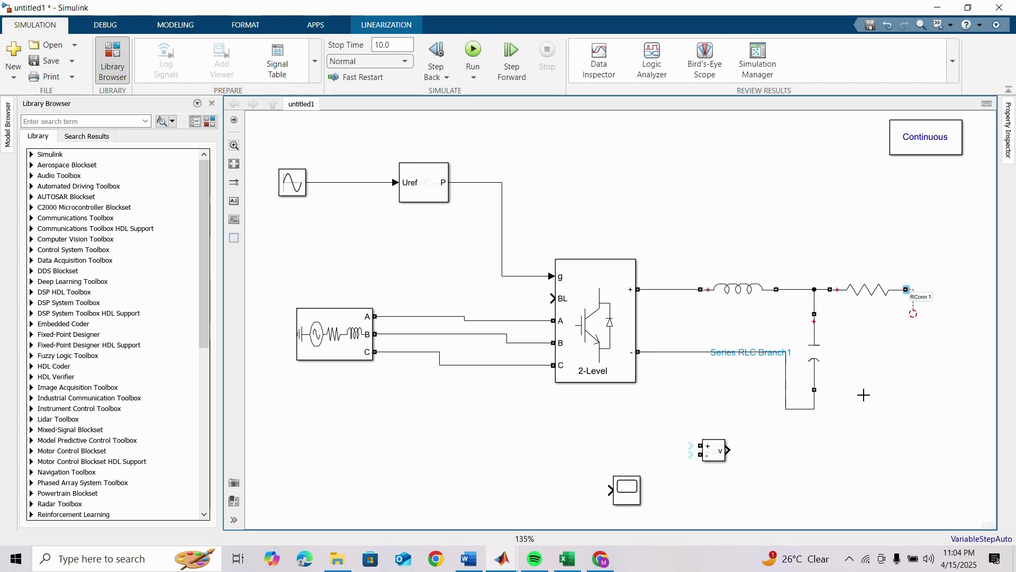
Step: Wire the resistor's free end to the capacitor's lower node, and connect the voltage measurement across the LC filter output and to the Scope
drag(864, 395, 815, 406)
drag(715, 448, 795, 289)
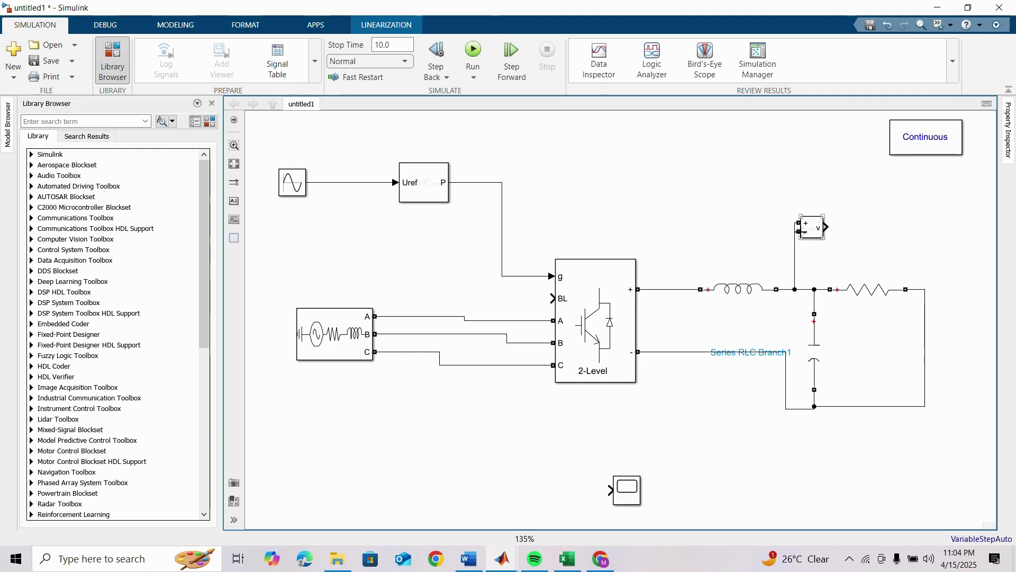
drag(799, 232, 767, 352)
drag(633, 494, 887, 225)
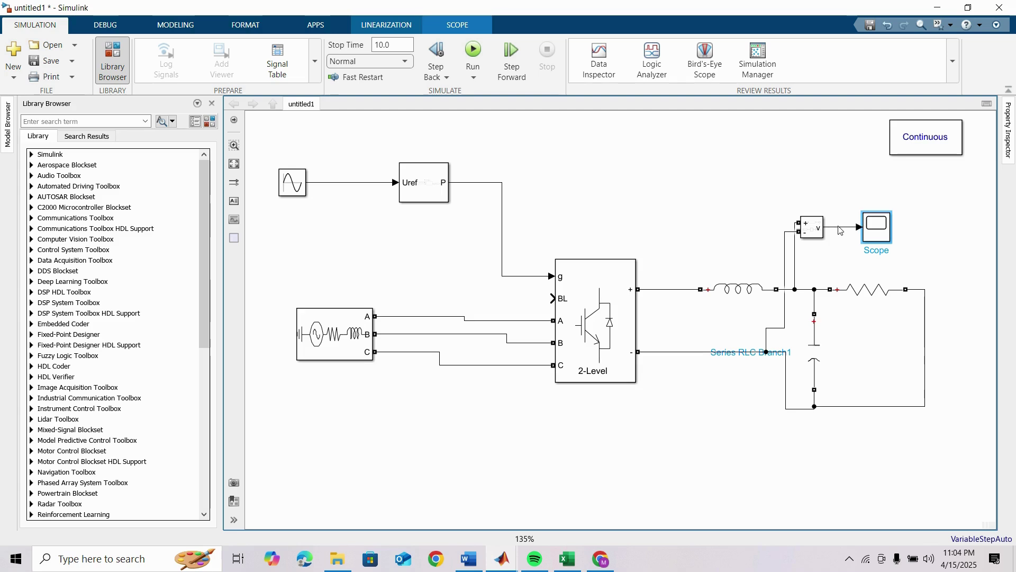
Step: Set the simulation stop time to 0.5 and check the series inductor's block parameters
click(392, 45)
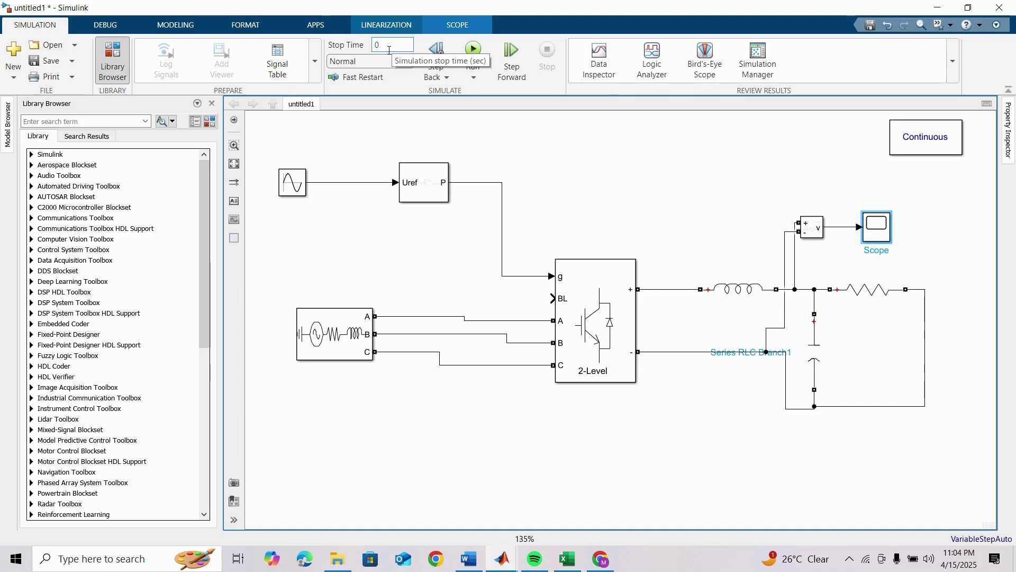
key(BackSpace)
click(509, 138)
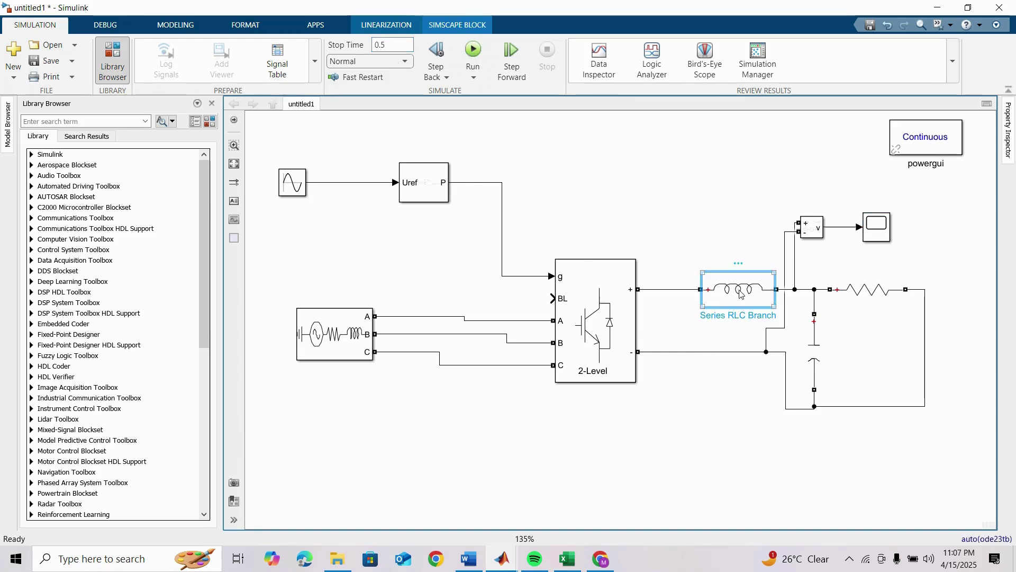
double_click(740, 294)
click(685, 176)
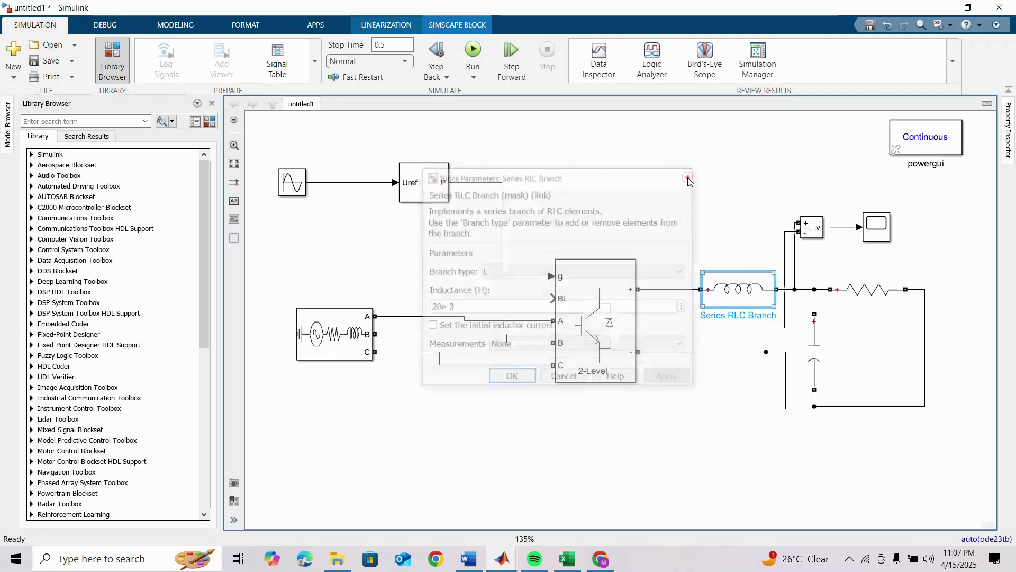
Step: Set the Sine Wave block's frequency to 2*pi*50 rad/sec
double_click(301, 188)
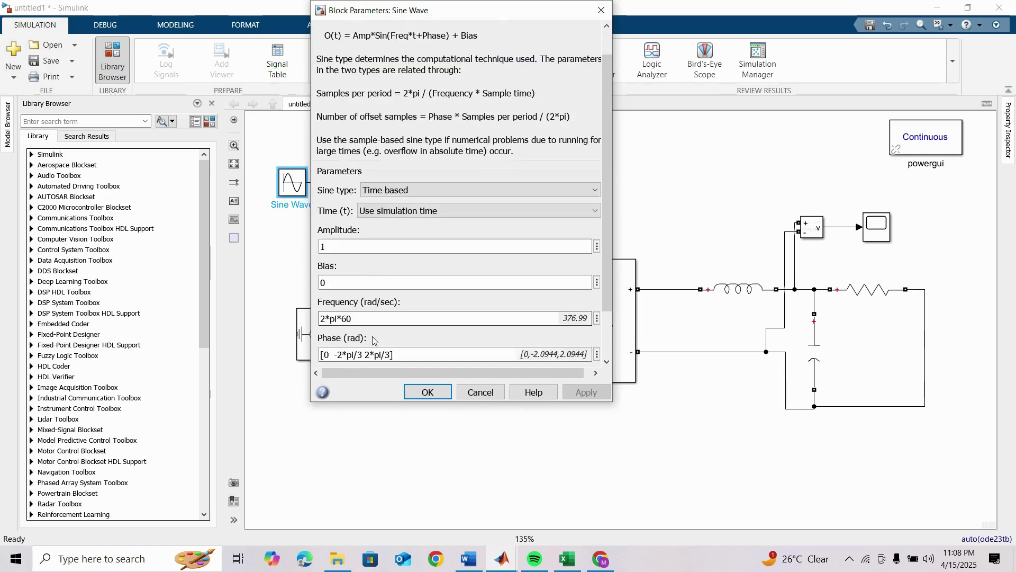
scroll(373, 335, down, 1)
click(360, 286)
key(BackSpace)
key(BackSpace)
text(5)
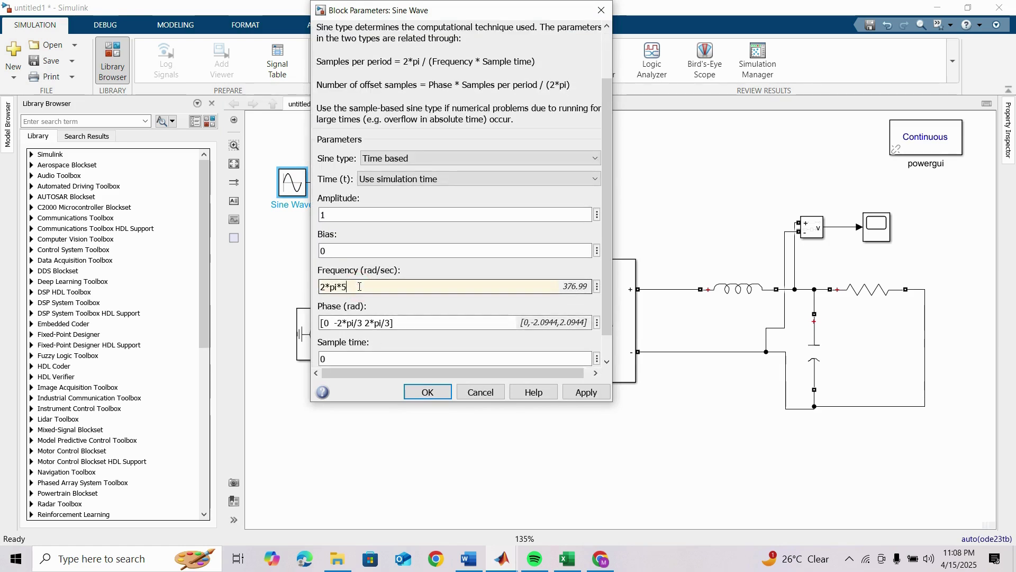
text(0)
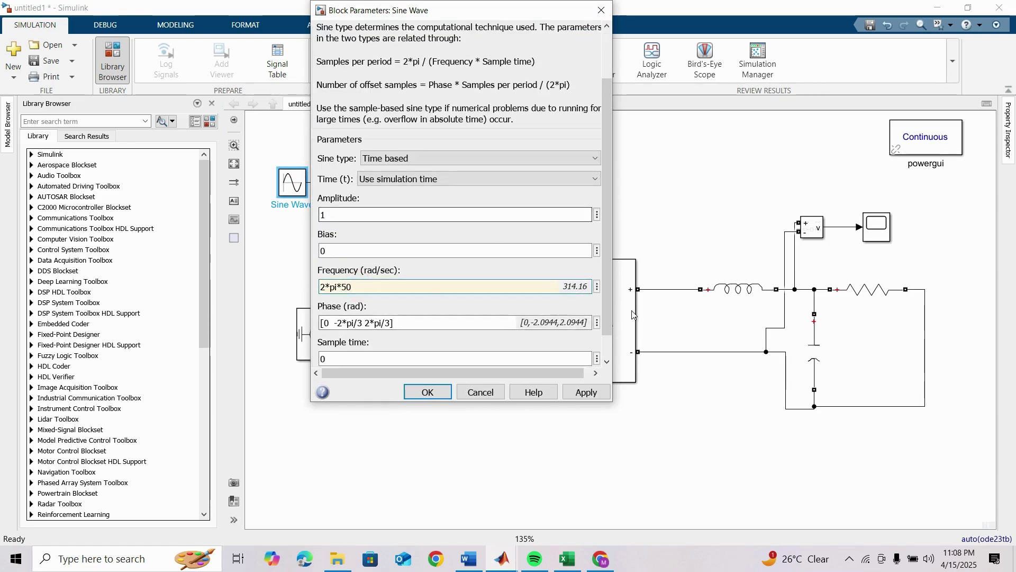
scroll(423, 294, down, 1)
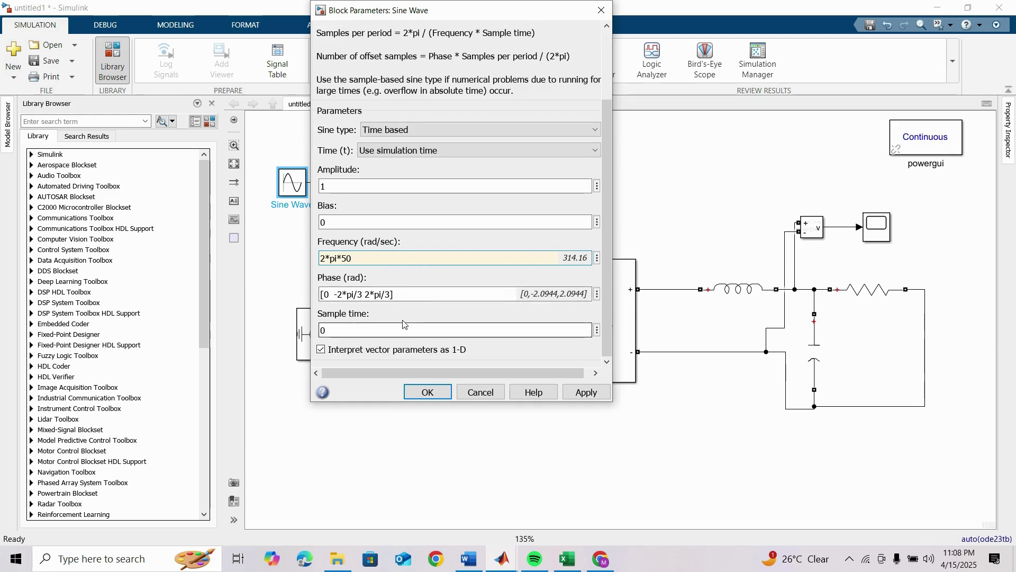
click(428, 389)
Step: Set the Three-Phase Source frequency to 50 Hz and check the PWM Generator's carrier parameters
double_click(325, 355)
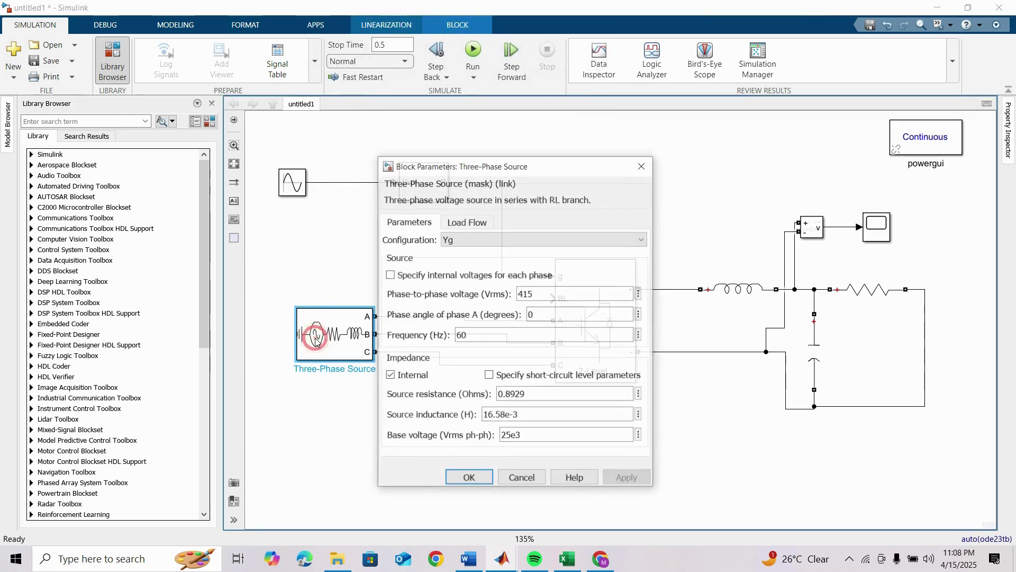
double_click(498, 335)
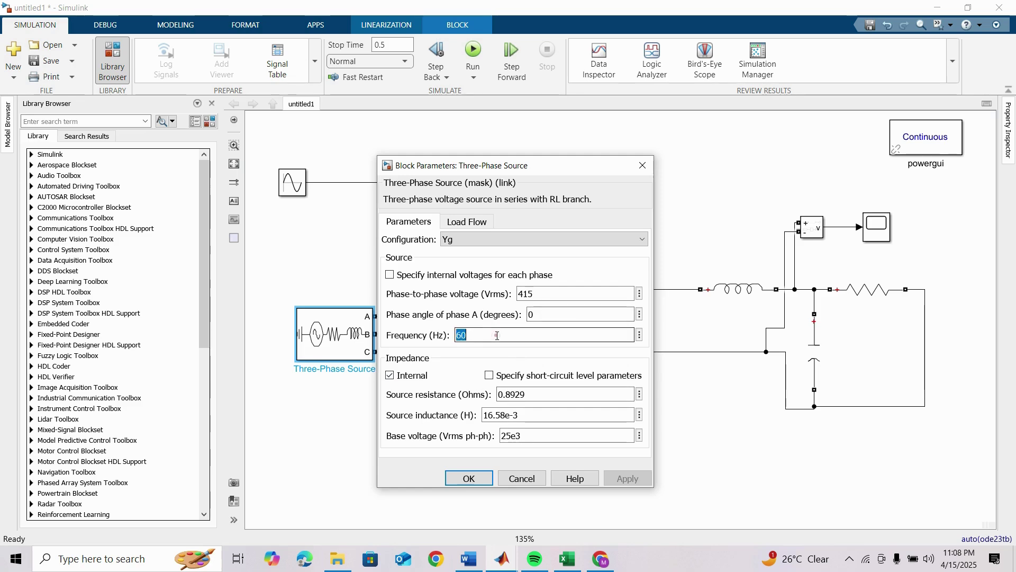
text(50)
key(Return)
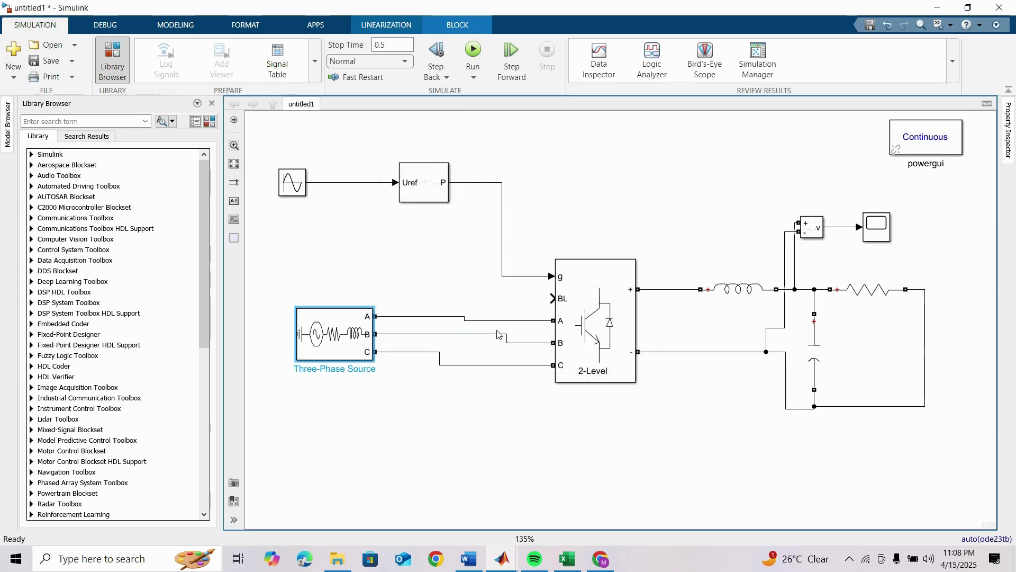
double_click(429, 179)
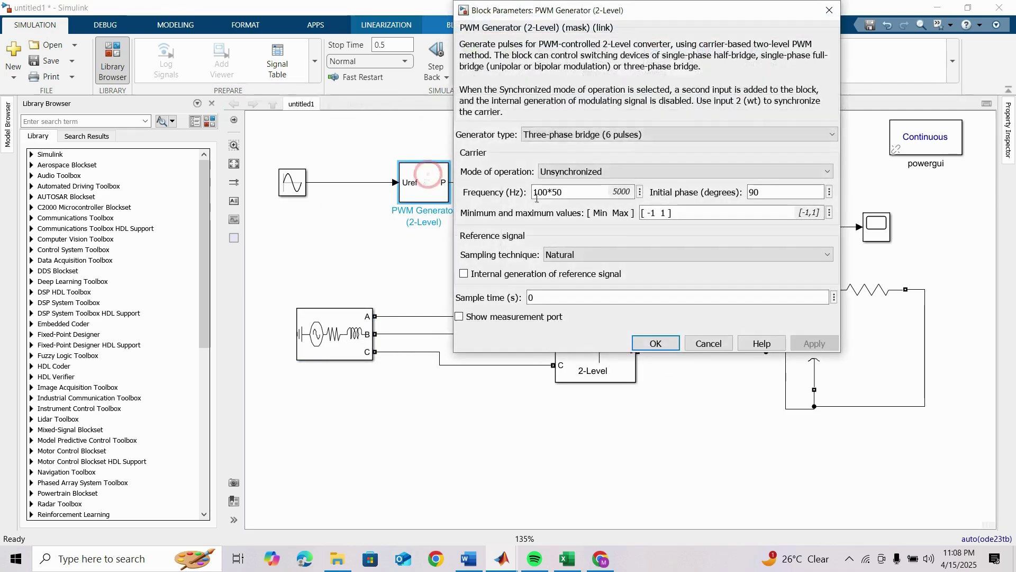
click(665, 345)
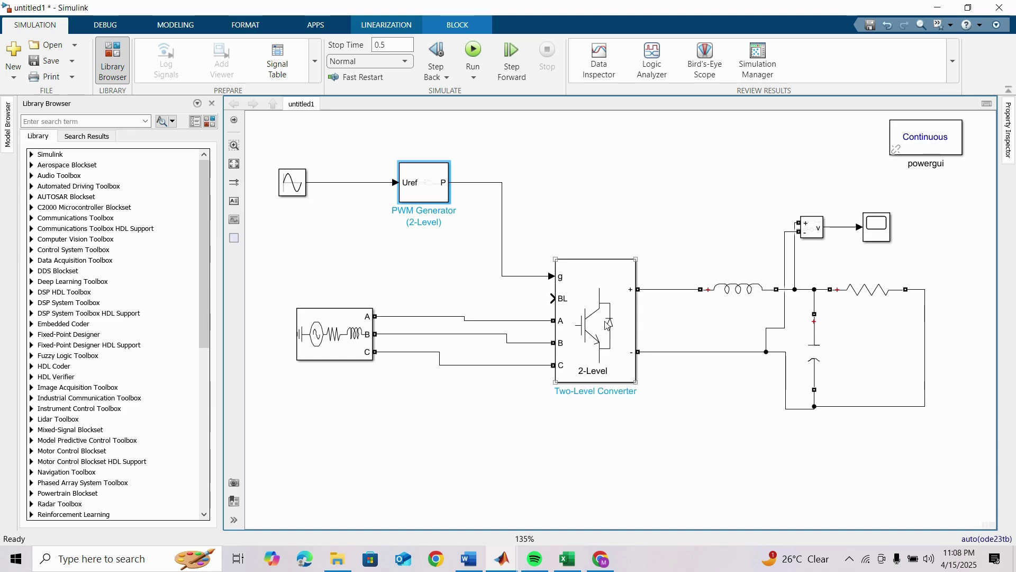
Step: Set the series inductor's inductance to 10e-2 H
double_click(737, 288)
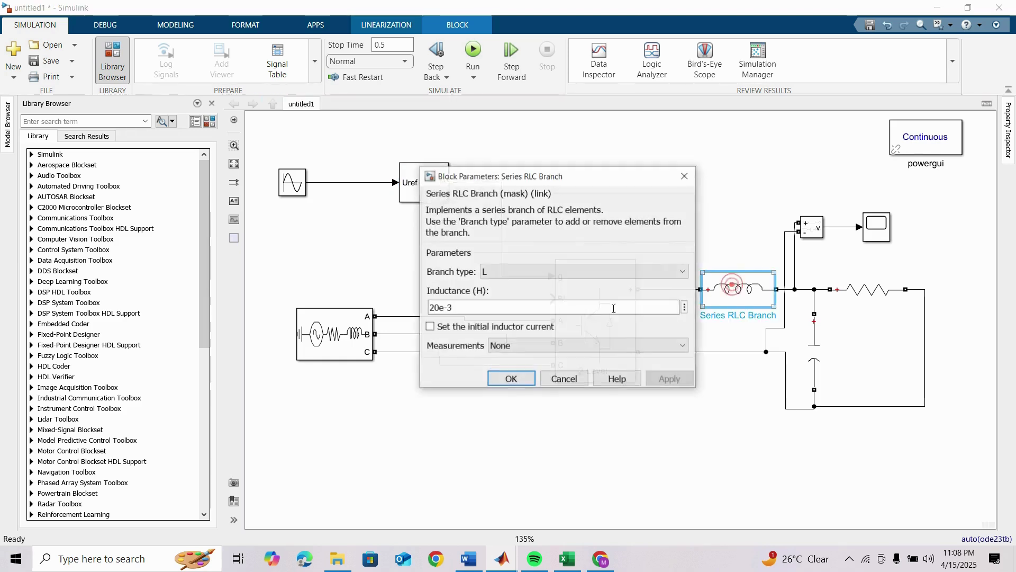
double_click(495, 312)
text(10e)
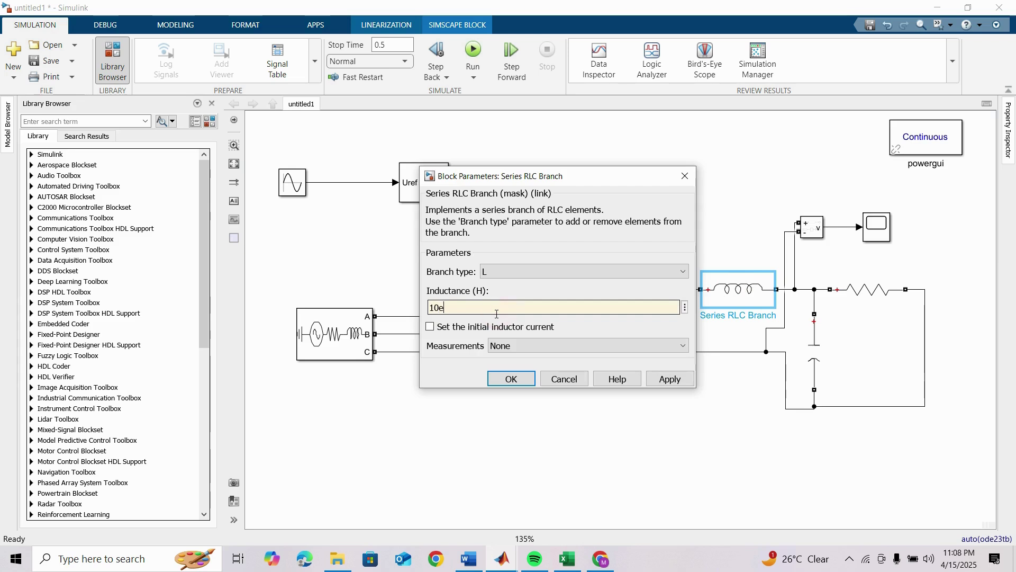
click(517, 382)
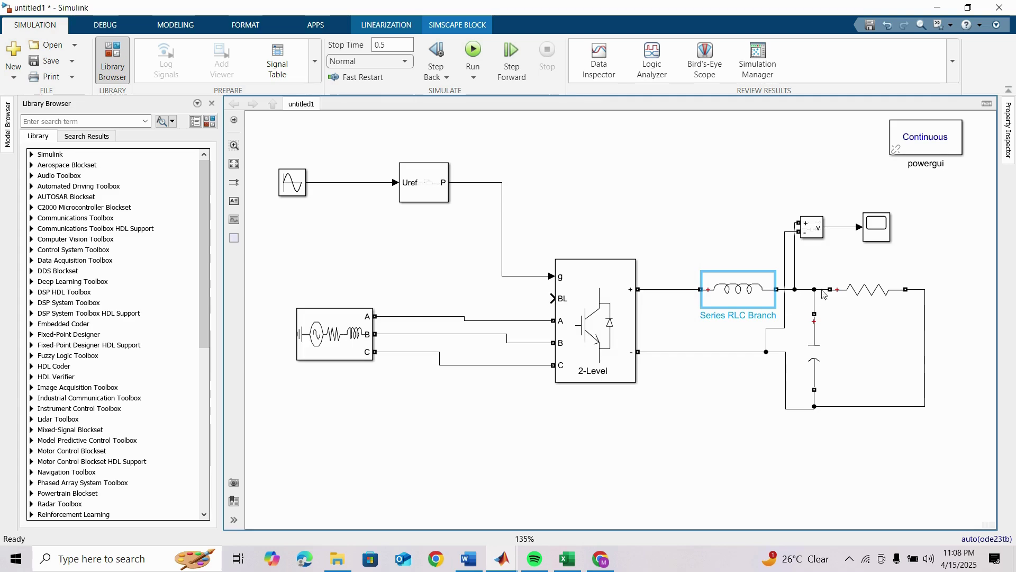
Step: Run the simulation and view the output voltage in the Scope, scaling the axes to fit the curve
click(474, 51)
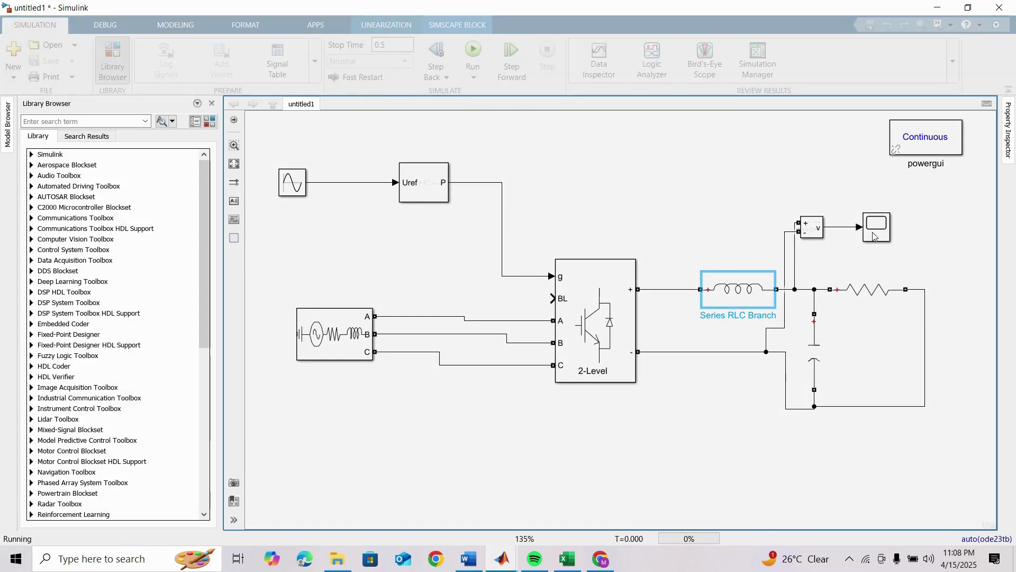
double_click(874, 236)
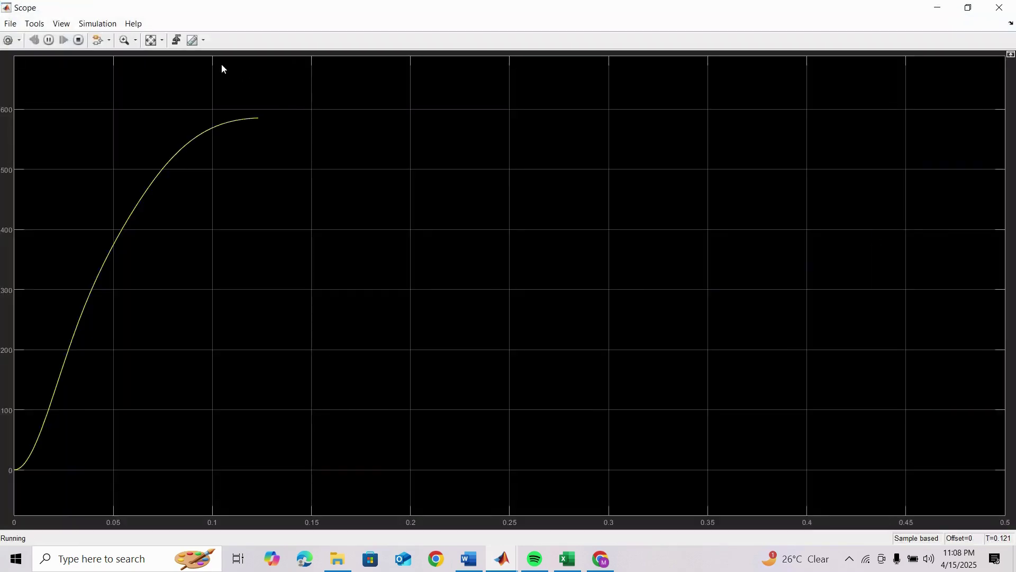
click(148, 36)
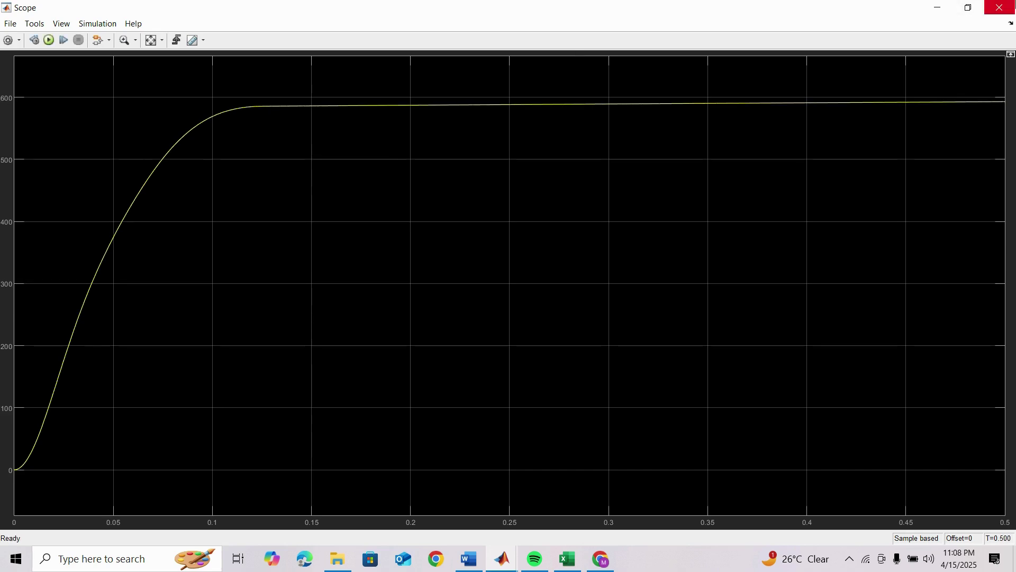
click(999, 6)
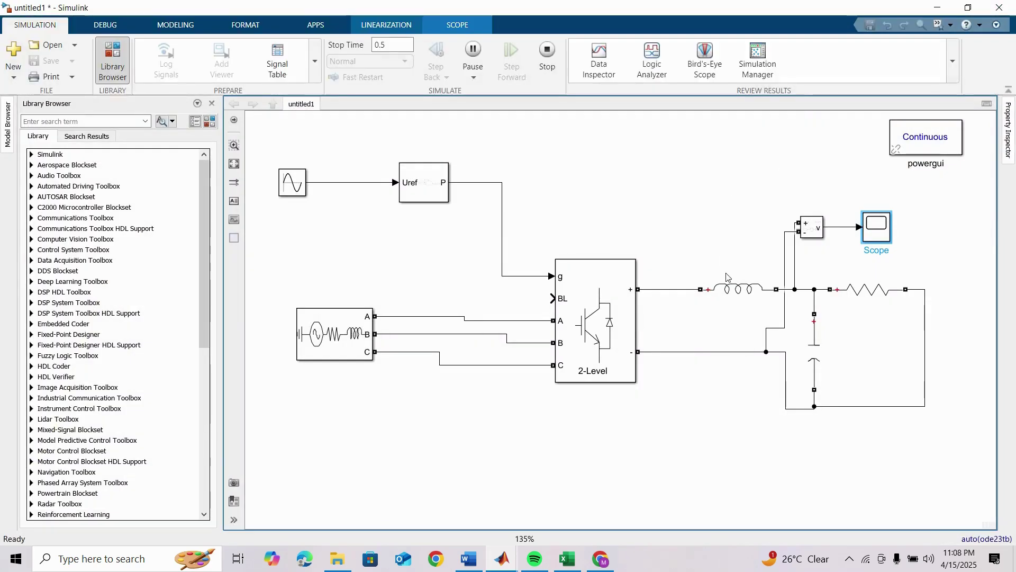
Step: Review the block parameters of the filter inductor and the filter capacitor
click(739, 288)
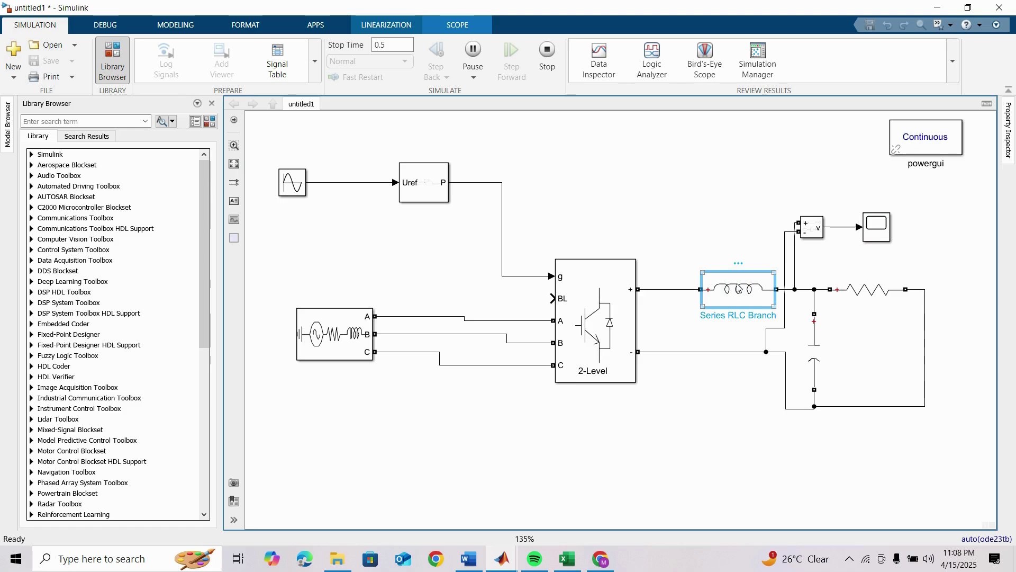
double_click(740, 288)
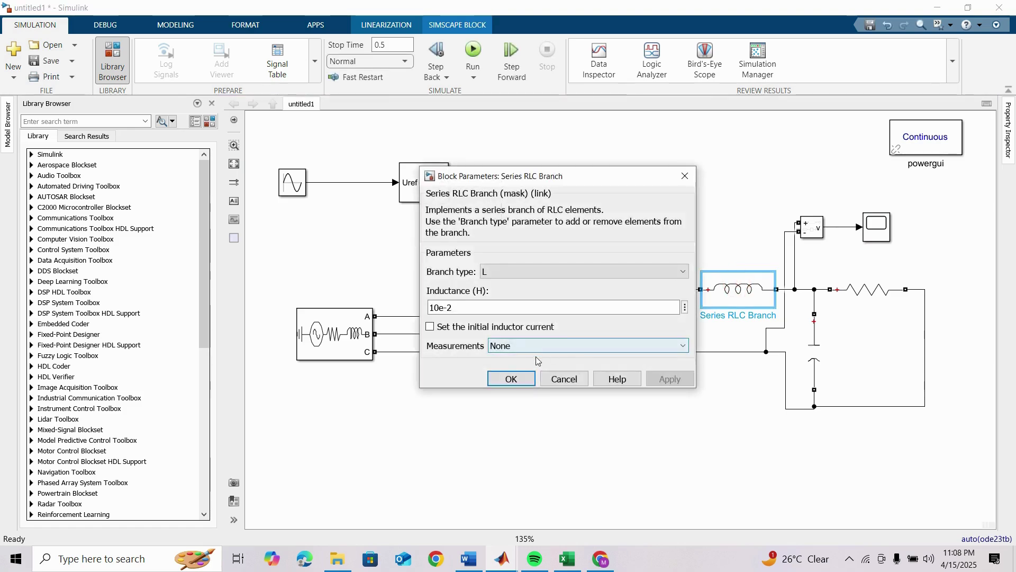
click(514, 377)
double_click(816, 344)
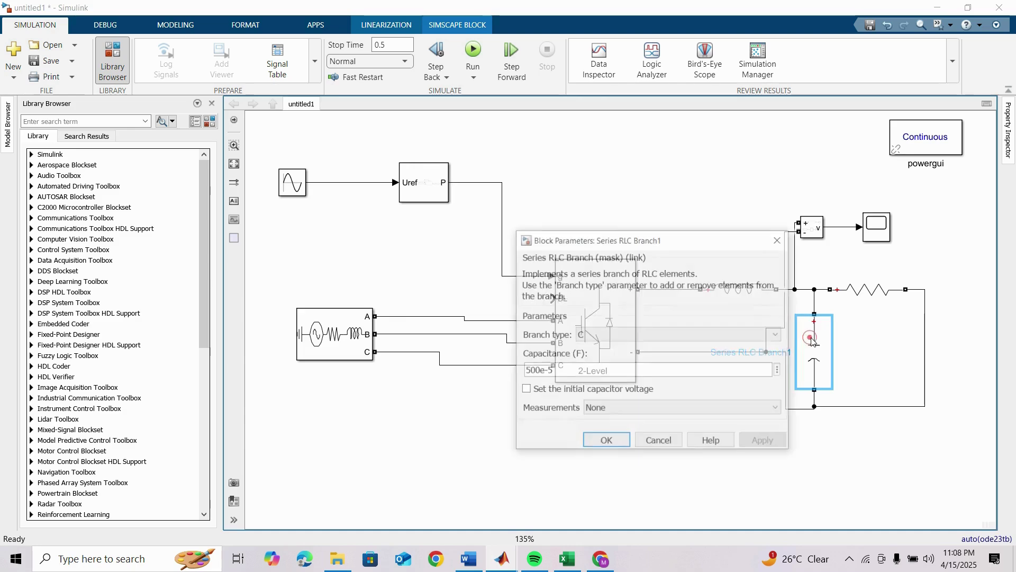
click(606, 443)
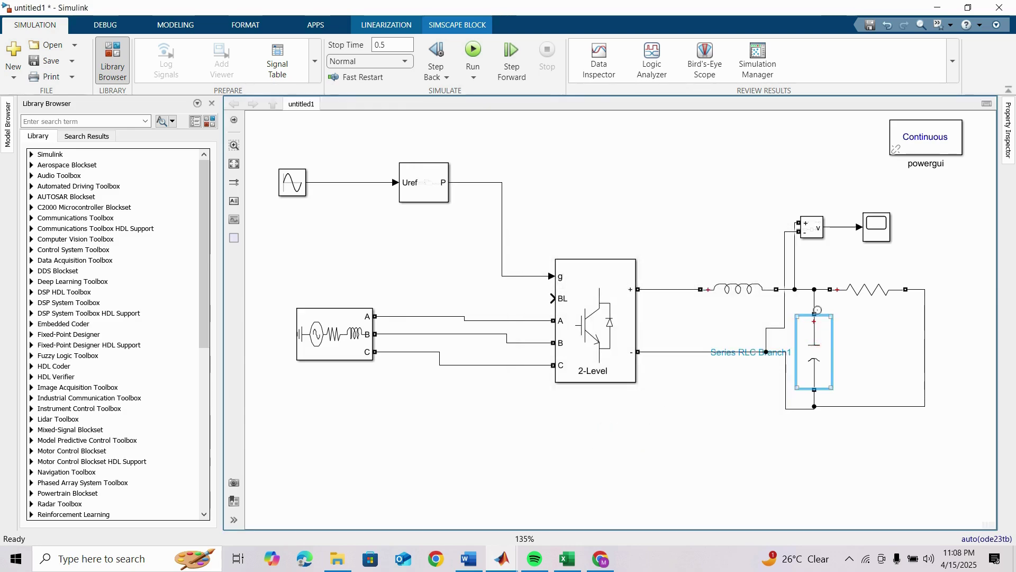
Step: Reopen the Scope to examine the simulated output voltage curve, and return to the model
click(876, 234)
double_click(876, 227)
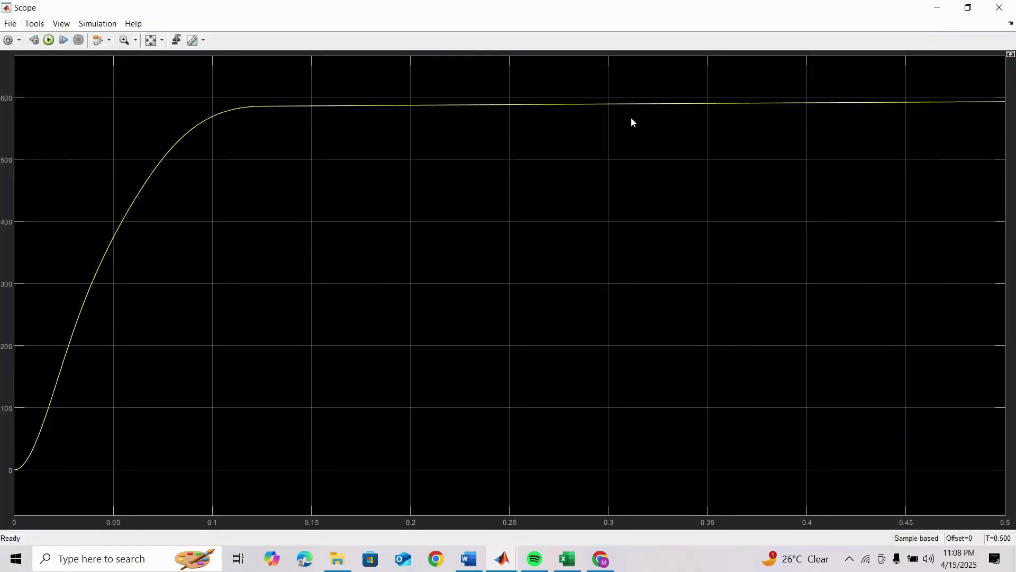
click(1000, 7)
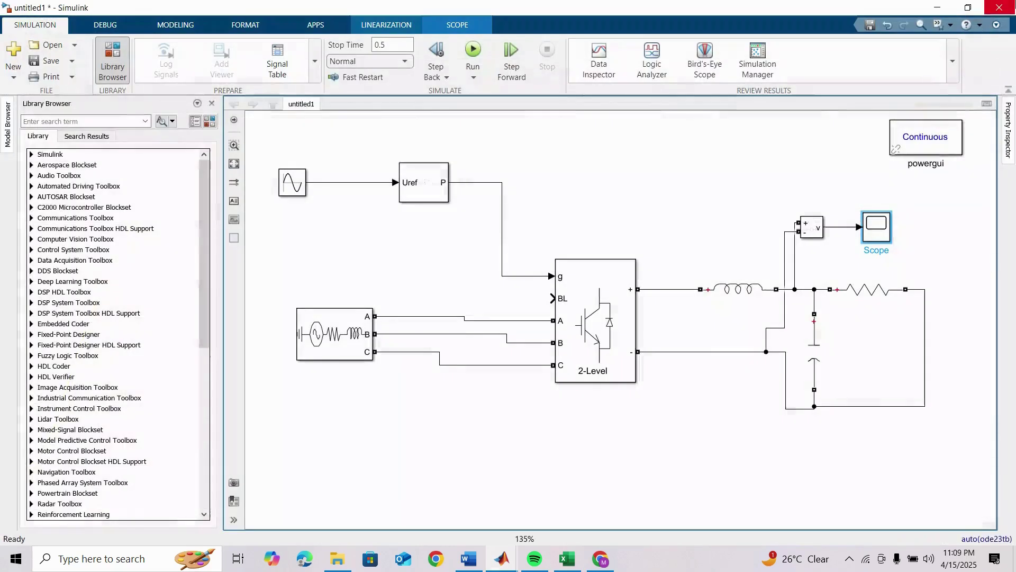
double_click(870, 234)
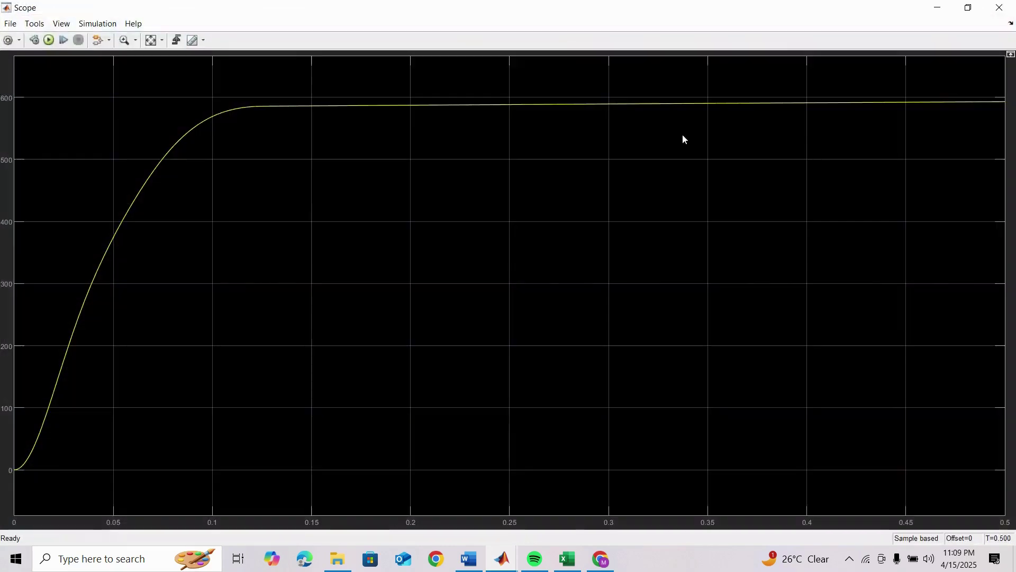
click(999, 7)
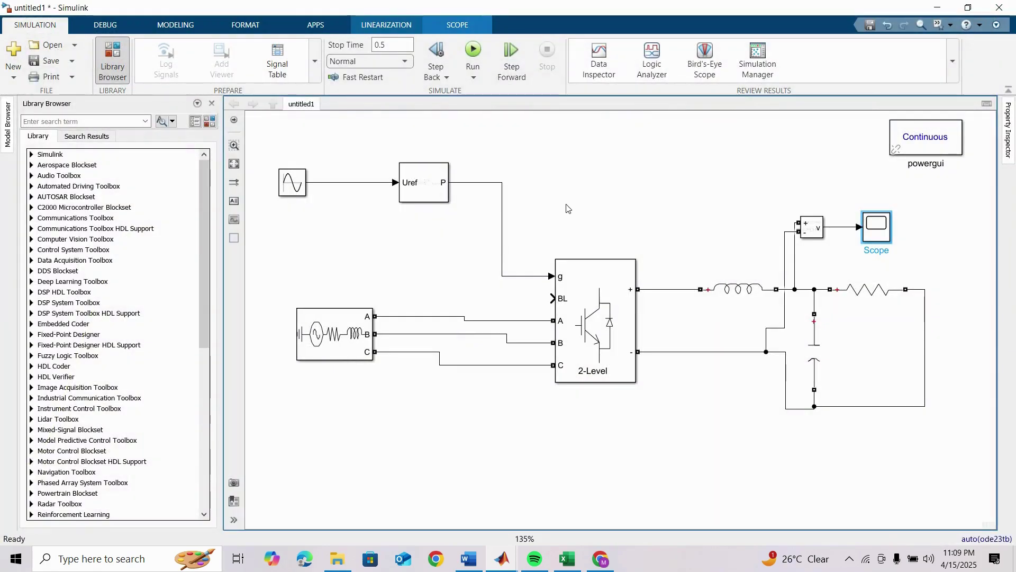